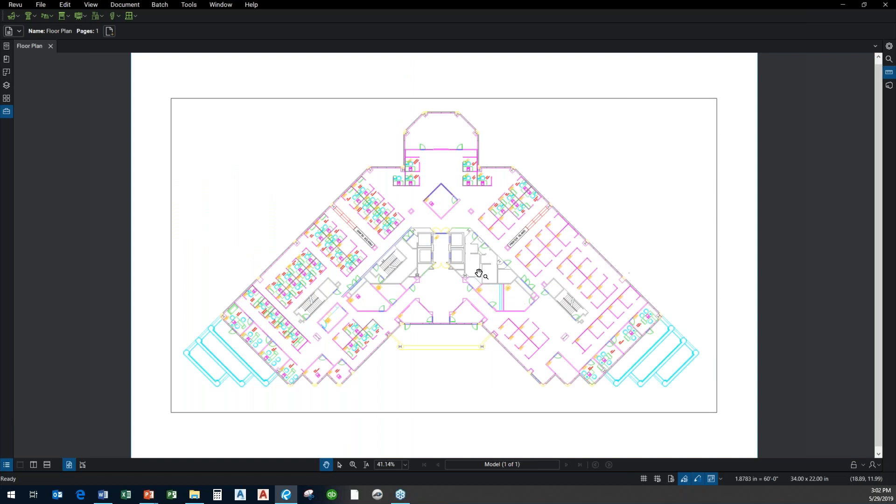
- Try to trace the outline of the tall irregular room just east of the elevators with the Area measurement
{"action": "scroll", "coordinate": [494, 267], "scroll_direction": "up", "scroll_amount": 1}
{"action": "scroll", "coordinate": [493, 268], "scroll_direction": "up", "scroll_amount": 5}
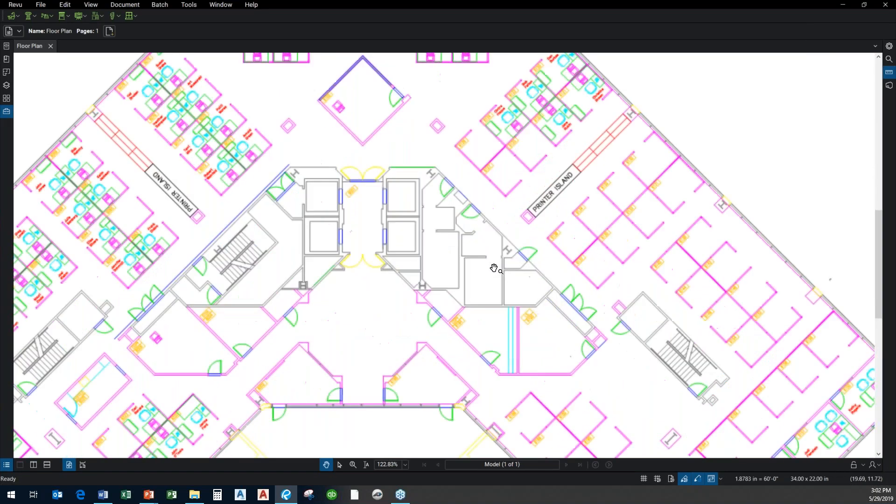
{"action": "left_click_drag", "start_coordinate": [492, 268], "coordinate": [413, 228]}
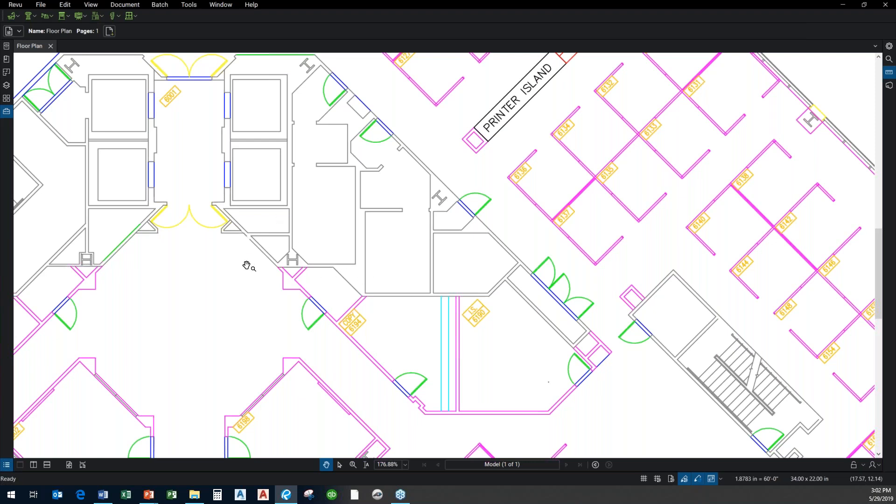
{"action": "left_click_drag", "start_coordinate": [246, 266], "coordinate": [241, 286]}
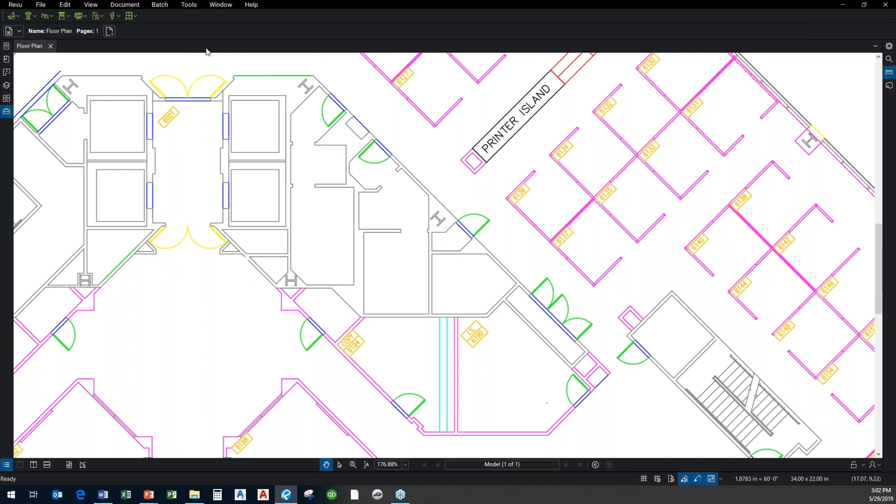
{"action": "scroll", "coordinate": [323, 115], "scroll_direction": "up", "scroll_amount": 1}
{"action": "scroll", "coordinate": [323, 115], "scroll_direction": "up", "scroll_amount": 1}
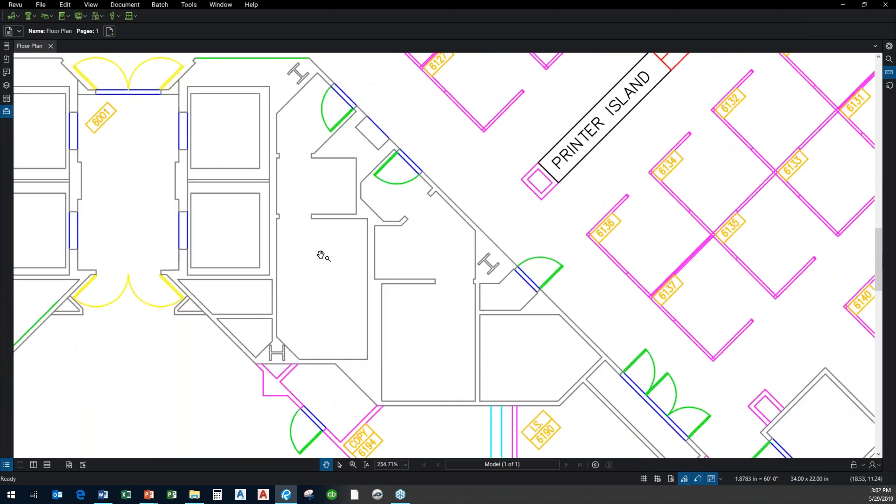
{"action": "left_click", "coordinate": [195, 8]}
{"action": "mouse_move", "coordinate": [197, 36]}
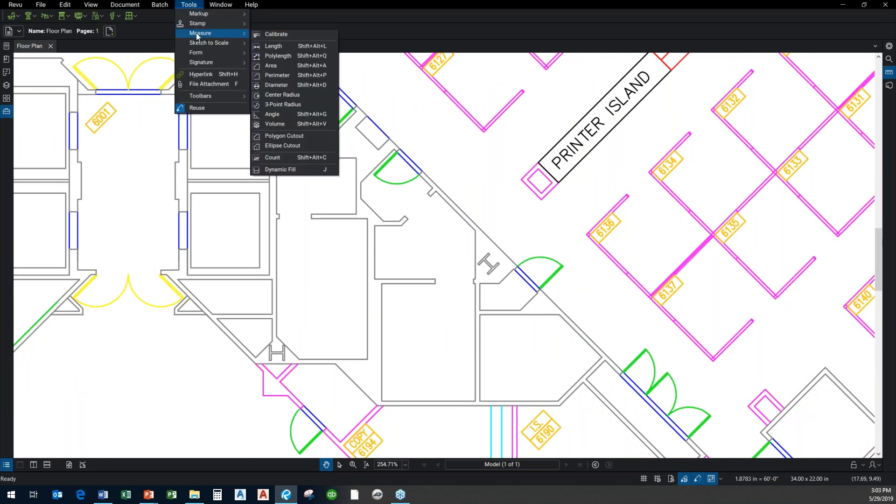
{"action": "left_click", "coordinate": [276, 65]}
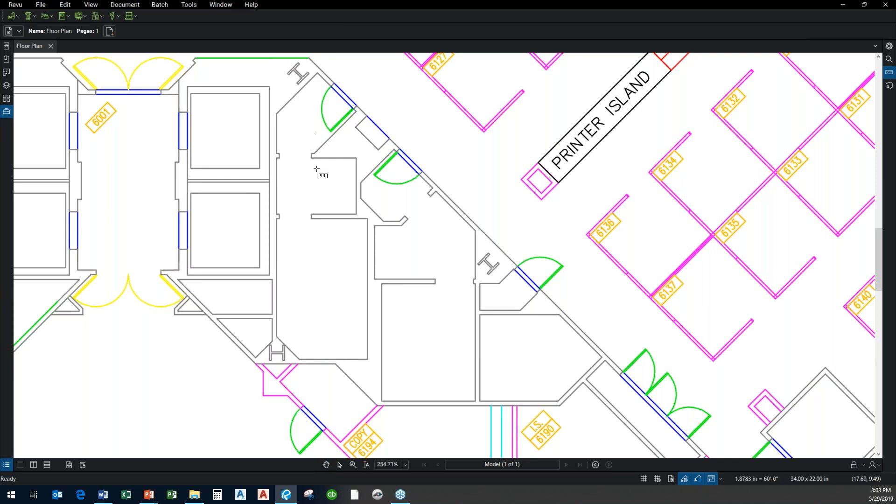
{"action": "left_click", "coordinate": [355, 110]}
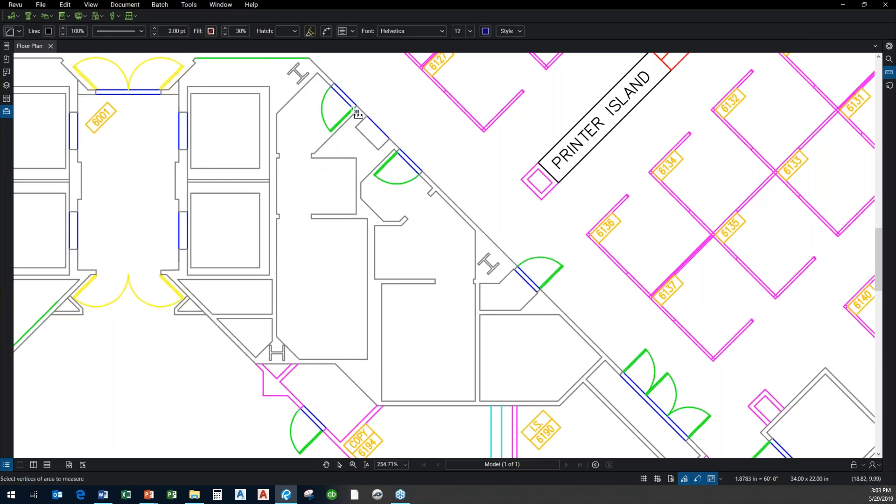
{"action": "left_click", "coordinate": [317, 73]}
{"action": "left_click", "coordinate": [277, 113]}
{"action": "left_click", "coordinate": [279, 153]}
{"action": "left_click", "coordinate": [280, 159]}
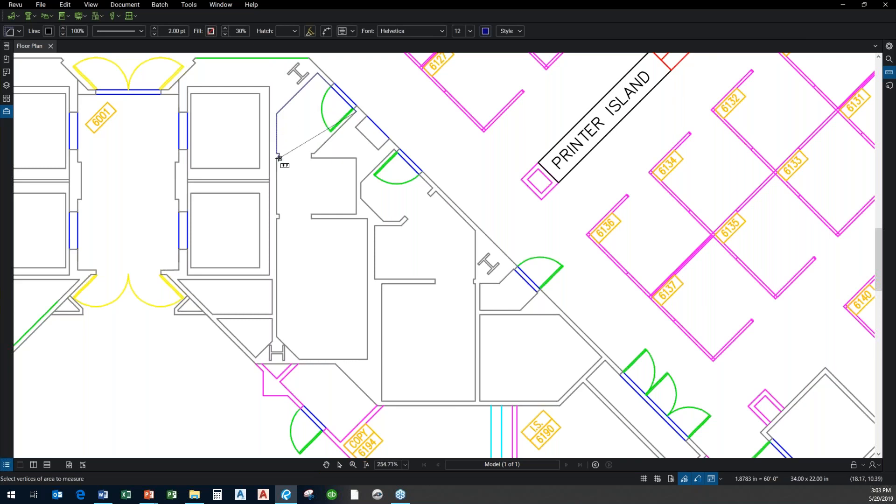
{"action": "left_click", "coordinate": [279, 213]}
{"action": "left_click", "coordinate": [278, 220]}
{"action": "left_click", "coordinate": [278, 223]}
{"action": "left_click", "coordinate": [276, 336]}
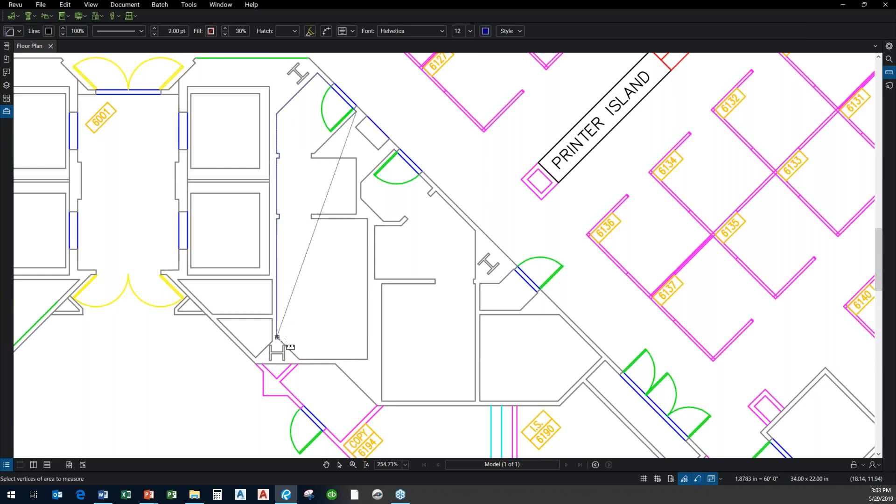
{"action": "left_click", "coordinate": [303, 359]}
{"action": "left_click", "coordinate": [367, 359]}
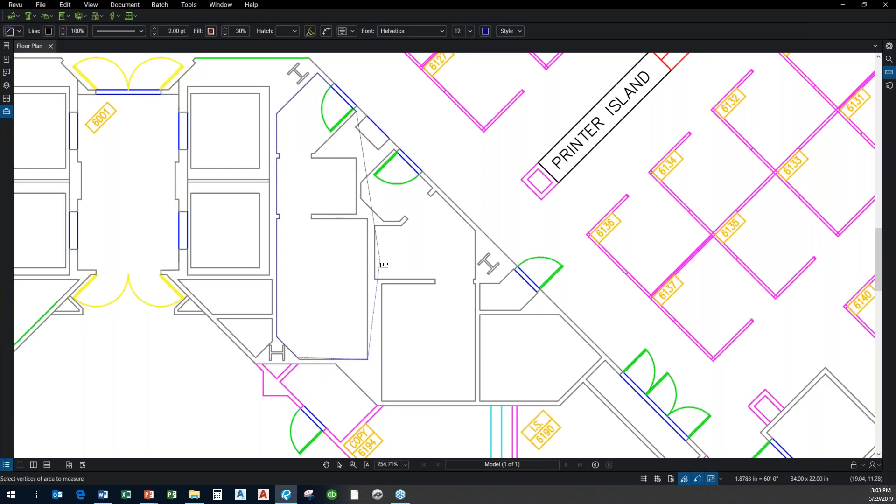
{"action": "left_click", "coordinate": [368, 219]}
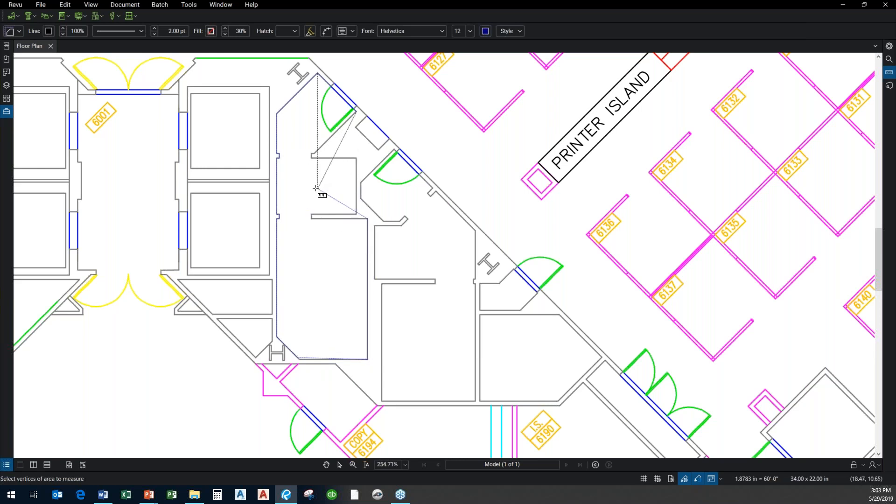
{"action": "key", "text": "Escape"}
- Start the Dynamic Fill measurement tool for the rooms beside the elevator core
{"action": "scroll", "coordinate": [344, 162], "scroll_direction": "down", "scroll_amount": 1}
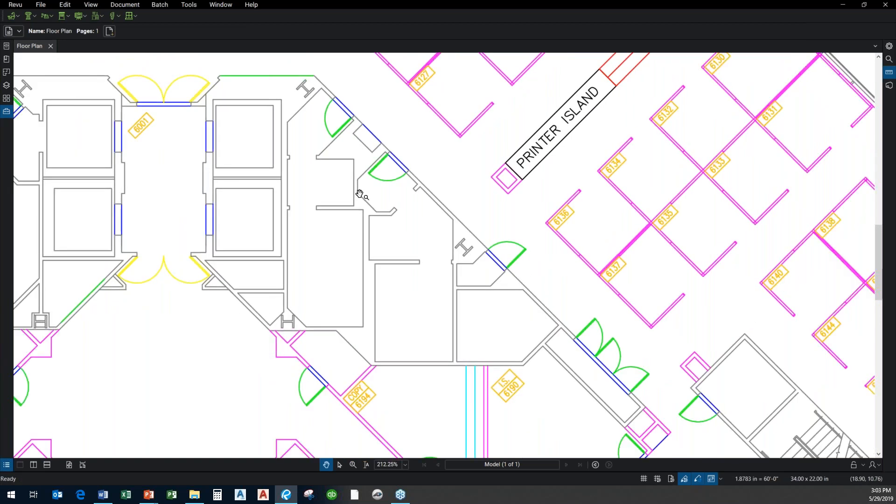
{"action": "scroll", "coordinate": [362, 193], "scroll_direction": "down", "scroll_amount": 1}
{"action": "left_click_drag", "start_coordinate": [338, 197], "coordinate": [314, 182]}
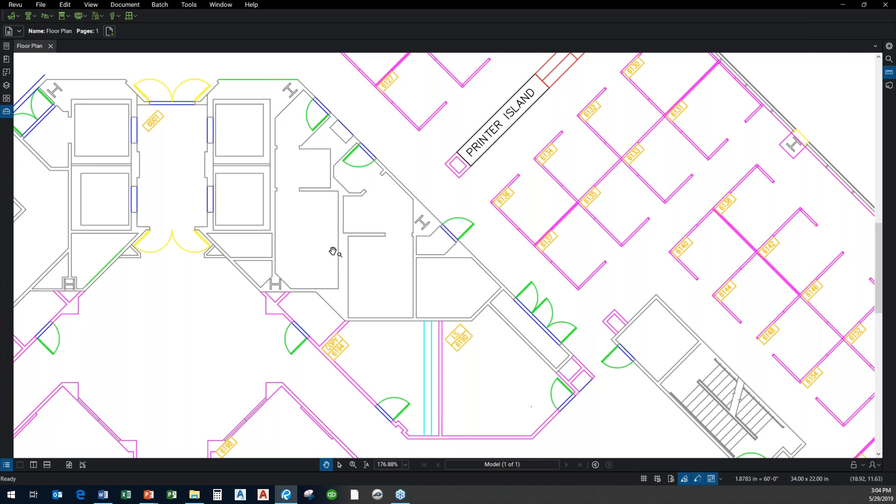
{"action": "left_click_drag", "start_coordinate": [345, 283], "coordinate": [320, 290]}
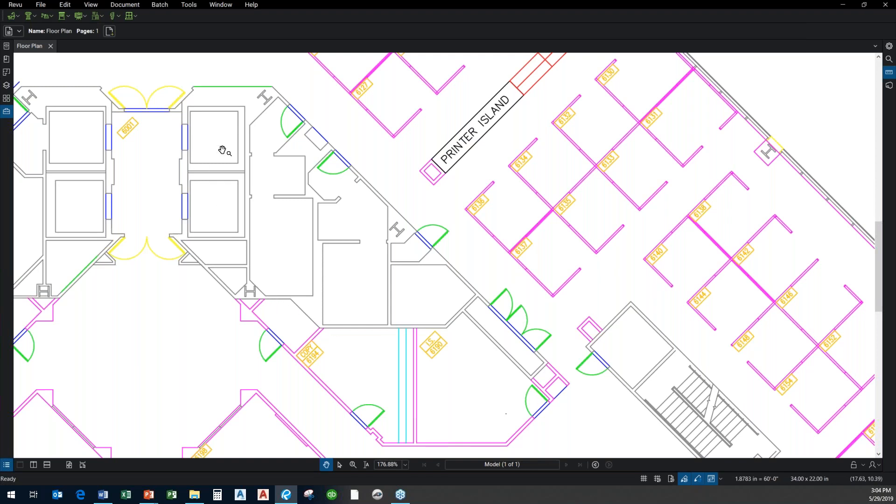
{"action": "left_click", "coordinate": [191, 6]}
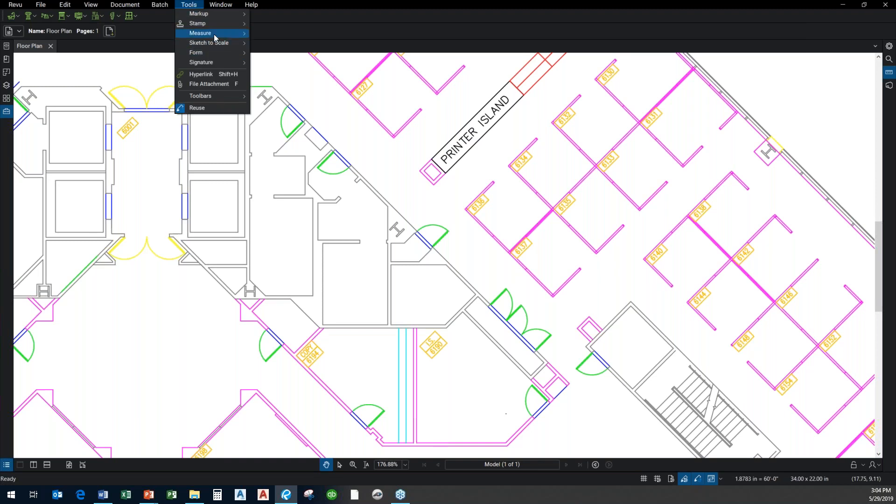
{"action": "mouse_move", "coordinate": [215, 37]}
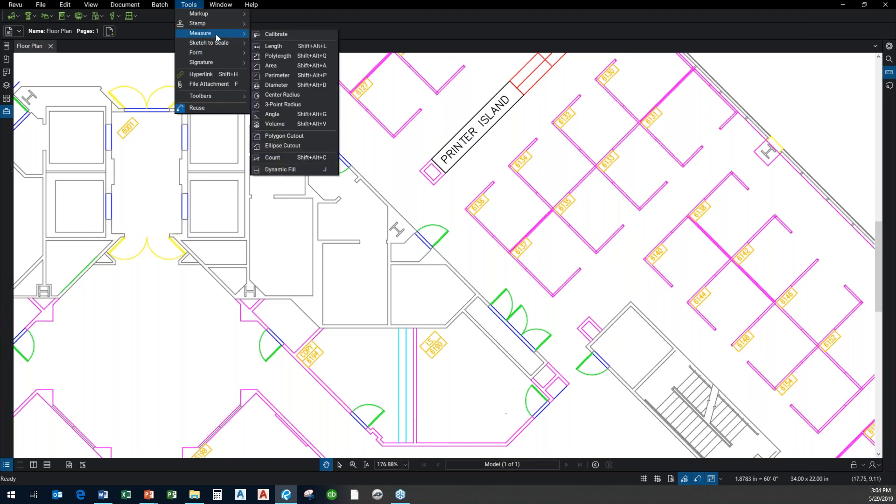
{"action": "left_click", "coordinate": [283, 169]}
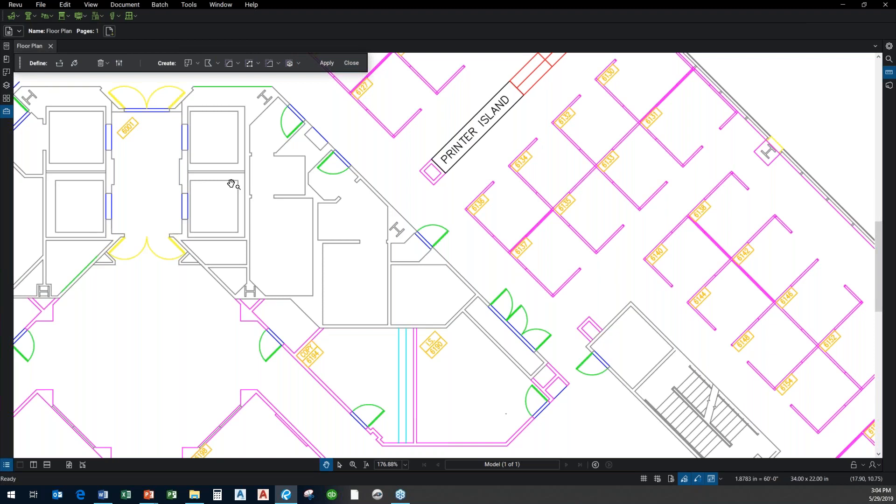
{"action": "left_click_drag", "start_coordinate": [236, 235], "coordinate": [249, 262]}
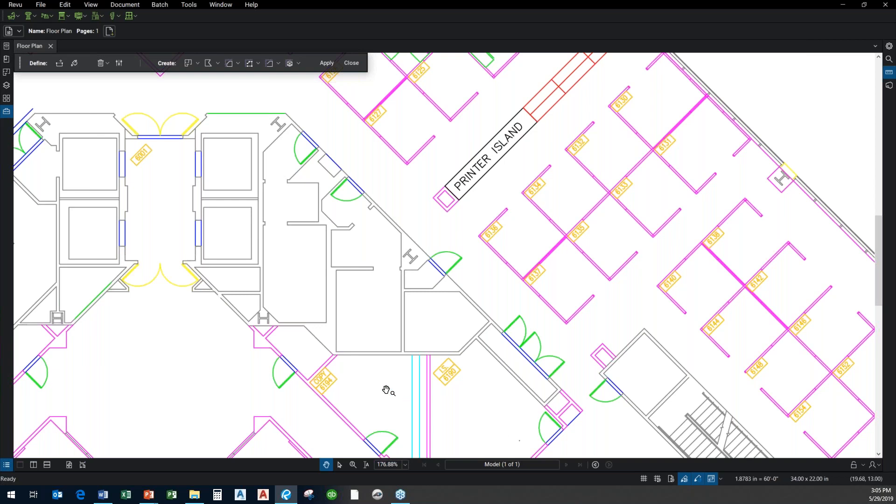
- Fill the two irregular rooms east of the elevators, including the door swing area in the second room
{"action": "left_click", "coordinate": [75, 63]}
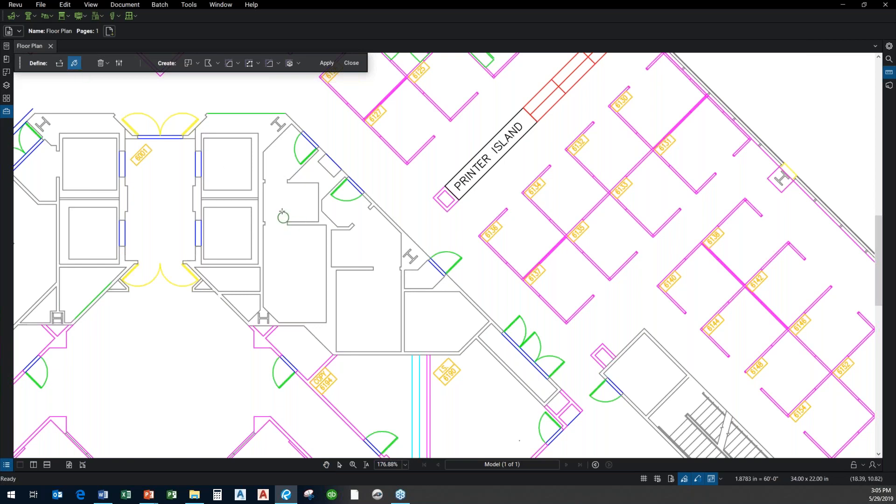
{"action": "mouse_move", "coordinate": [295, 203]}
{"action": "left_mouse_down"}
{"action": "mouse_move", "coordinate": [281, 223]}
{"action": "mouse_move", "coordinate": [305, 280]}
{"action": "left_mouse_up"}
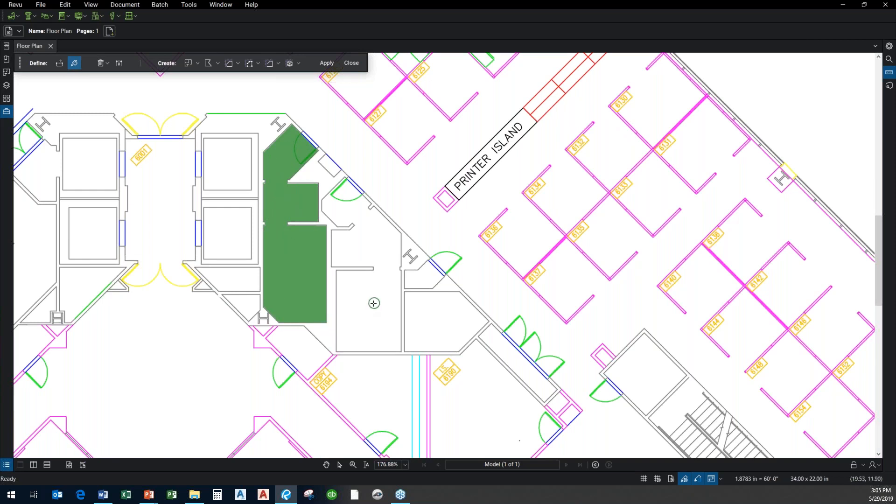
{"action": "mouse_move", "coordinate": [367, 302]}
{"action": "left_mouse_down"}
{"action": "mouse_move", "coordinate": [380, 249]}
{"action": "mouse_move", "coordinate": [367, 236]}
{"action": "left_mouse_up"}
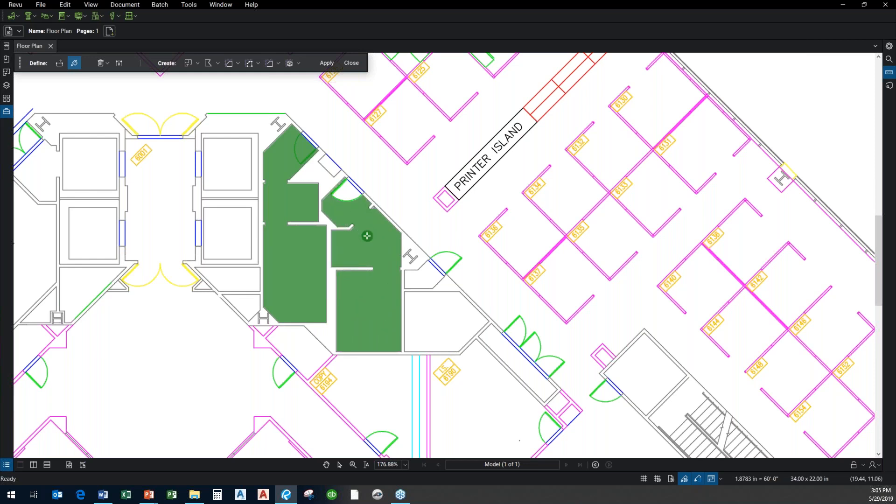
{"action": "left_click_drag", "start_coordinate": [346, 193], "coordinate": [350, 195]}
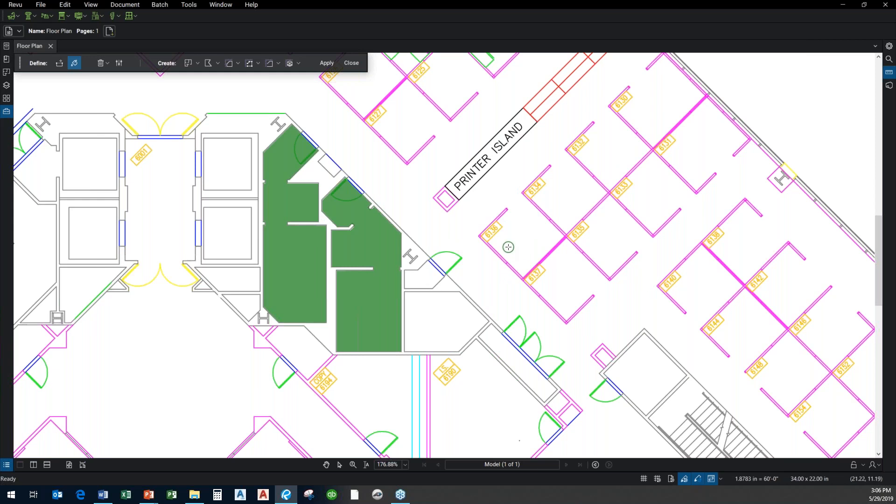
- Flood the open office area around the printer island with Dynamic Fill, and clear the fill
{"action": "mouse_move", "coordinate": [502, 240]}
{"action": "left_mouse_down"}
{"action": "mouse_move", "coordinate": [531, 250]}
{"action": "mouse_move", "coordinate": [513, 172]}
{"action": "mouse_move", "coordinate": [584, 210]}
{"action": "mouse_move", "coordinate": [467, 117]}
{"action": "mouse_move", "coordinate": [517, 132]}
{"action": "left_mouse_up"}
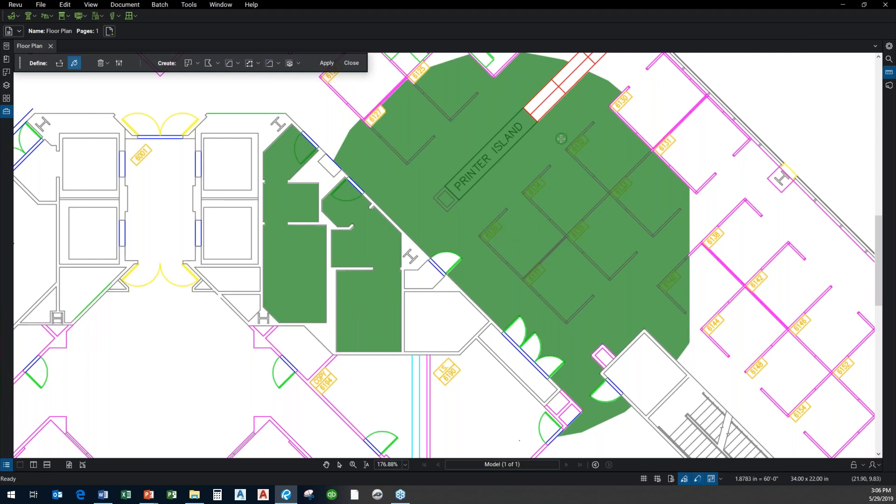
{"action": "left_click", "coordinate": [108, 65]}
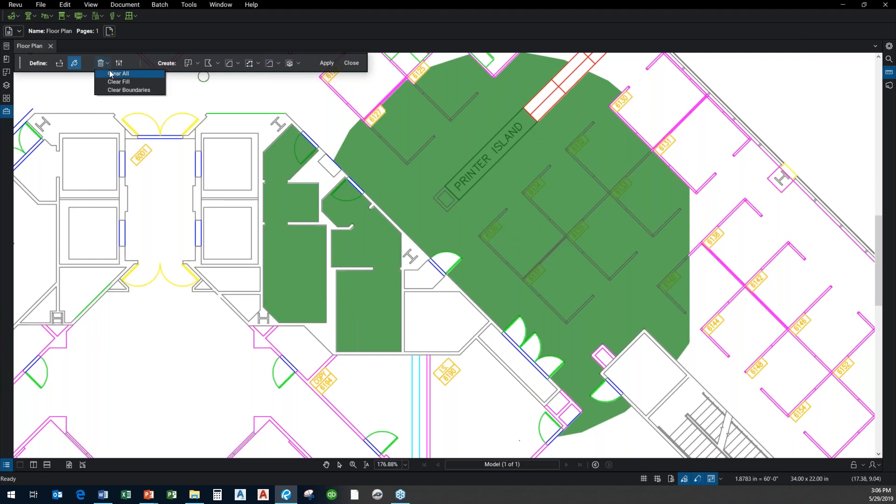
{"action": "left_click", "coordinate": [119, 80]}
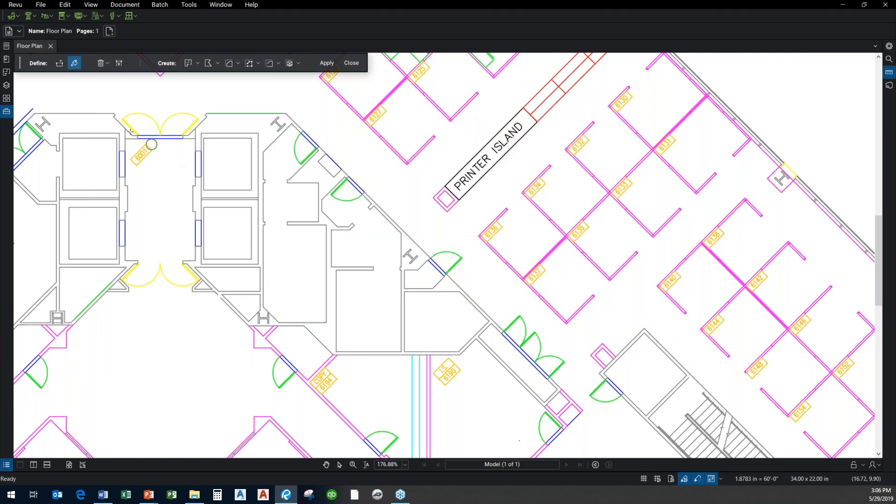
- Fill a small patch across the wall between cubicles 6136 and 6137, and clear all of it
{"action": "left_click_drag", "start_coordinate": [509, 256], "coordinate": [526, 252]}
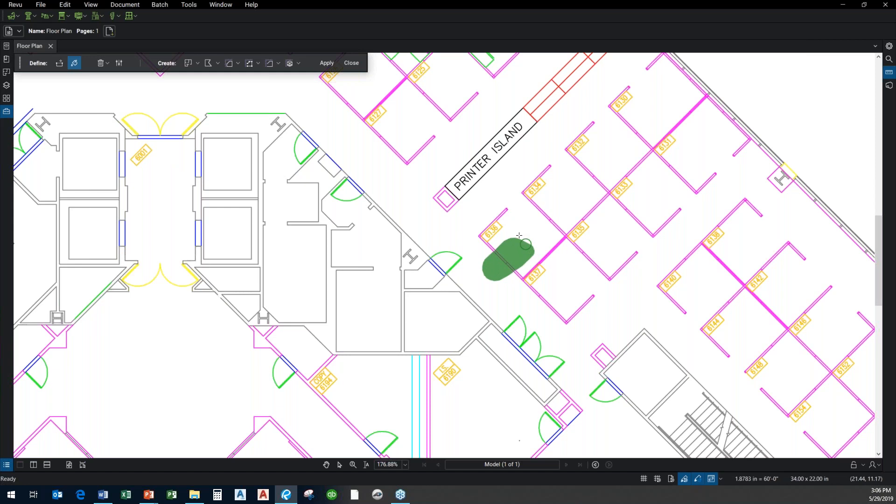
{"action": "left_click", "coordinate": [107, 64]}
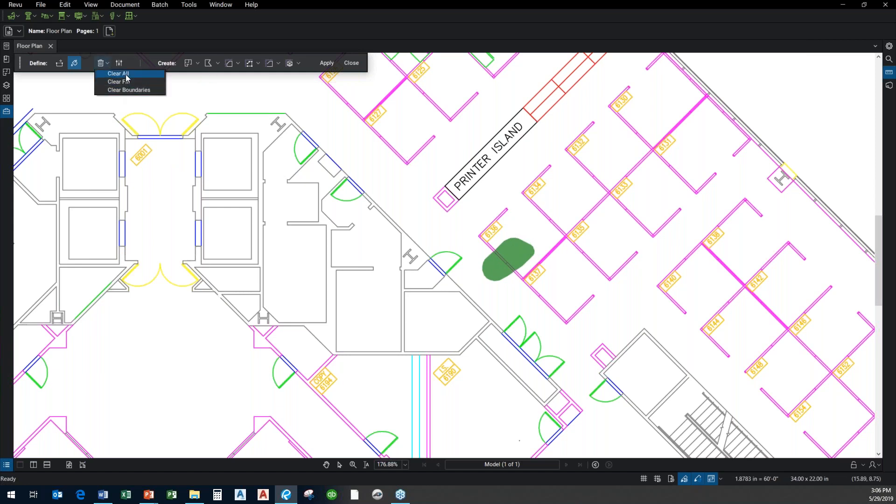
{"action": "left_click", "coordinate": [118, 73]}
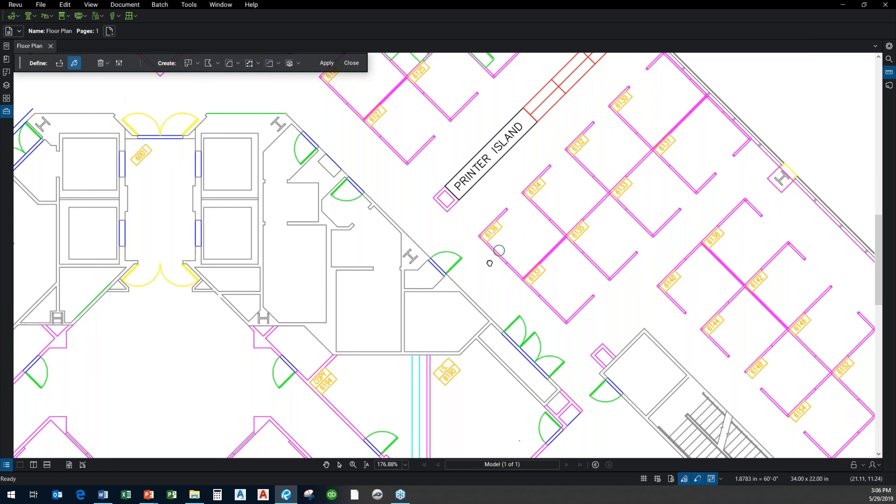
- Draw a Dynamic Fill boundary line closing the open fronts of cubicles 6136, 6134, 6132 and 6130
{"action": "left_click_drag", "start_coordinate": [484, 258], "coordinate": [443, 289]}
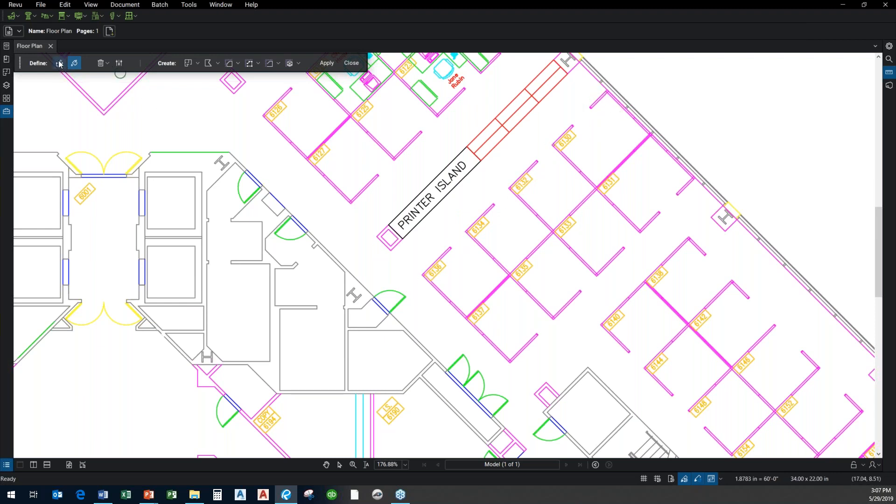
{"action": "left_click", "coordinate": [119, 63]}
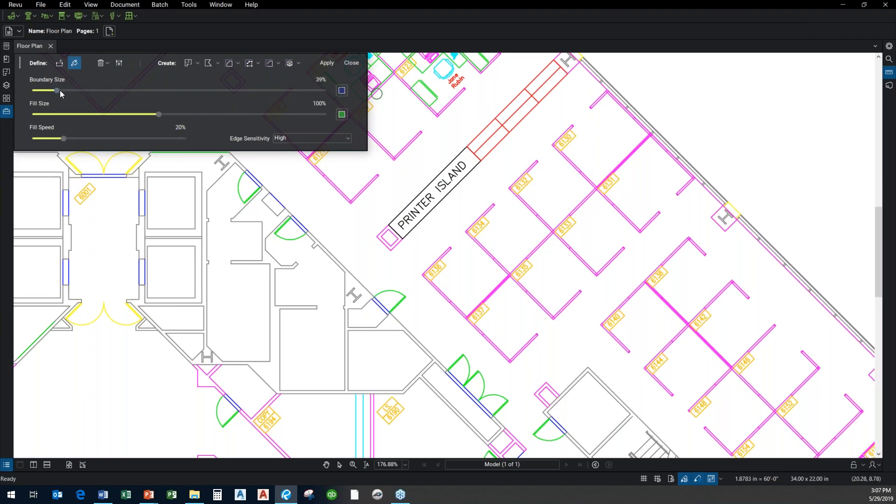
{"action": "left_click", "coordinate": [121, 63]}
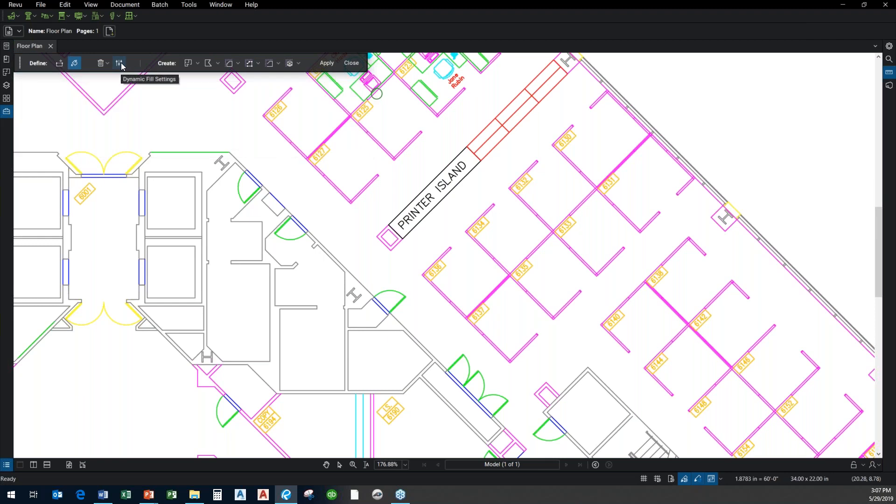
{"action": "left_click", "coordinate": [59, 65]}
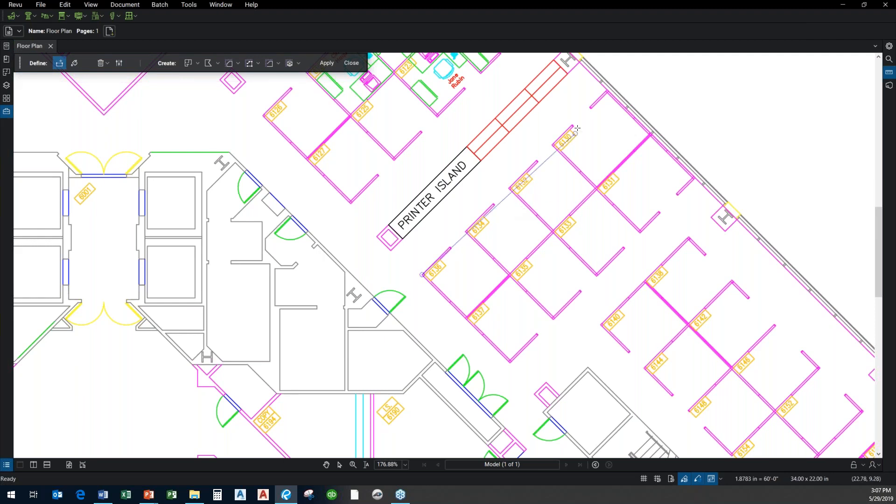
{"action": "double_click", "coordinate": [607, 91]}
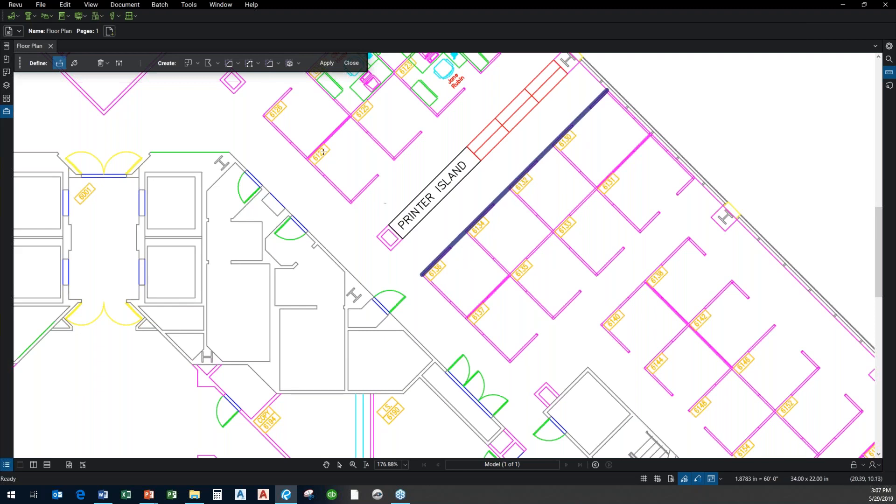
- Fill cubicles 6136, 6134, 6132 and 6130 behind the boundary line with Dynamic Fill
{"action": "left_click", "coordinate": [74, 63]}
{"action": "mouse_move", "coordinate": [470, 273]}
{"action": "left_mouse_down"}
{"action": "mouse_move", "coordinate": [457, 282]}
{"action": "mouse_move", "coordinate": [443, 272]}
{"action": "mouse_move", "coordinate": [464, 282]}
{"action": "left_mouse_up"}
{"action": "left_click_drag", "start_coordinate": [491, 224], "coordinate": [514, 229]}
{"action": "mouse_move", "coordinate": [547, 179]}
{"action": "left_mouse_down"}
{"action": "mouse_move", "coordinate": [564, 198]}
{"action": "mouse_move", "coordinate": [542, 201]}
{"action": "mouse_move", "coordinate": [528, 185]}
{"action": "left_mouse_up"}
{"action": "mouse_move", "coordinate": [598, 132]}
{"action": "left_mouse_down"}
{"action": "mouse_move", "coordinate": [574, 140]}
{"action": "mouse_move", "coordinate": [594, 156]}
{"action": "left_mouse_up"}
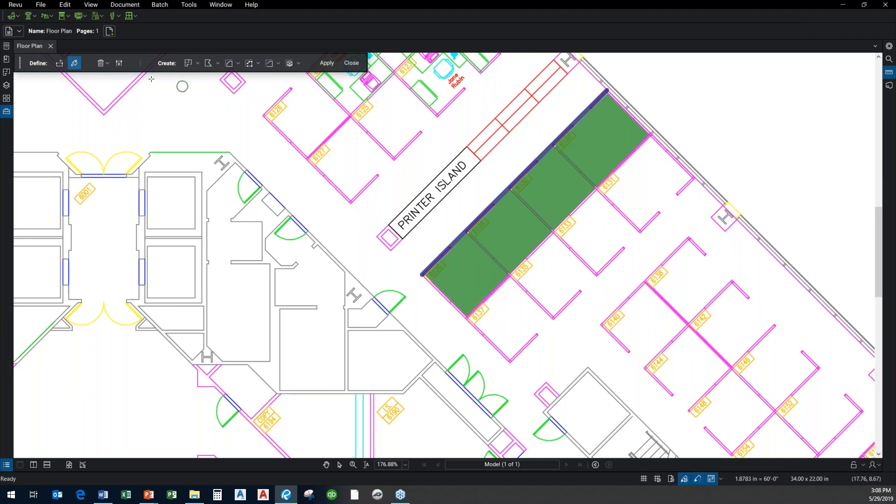
- Clear all Dynamic Fill areas and boundaries from cubicles 6136, 6134, 6132 and 6130
{"action": "left_click", "coordinate": [107, 64]}
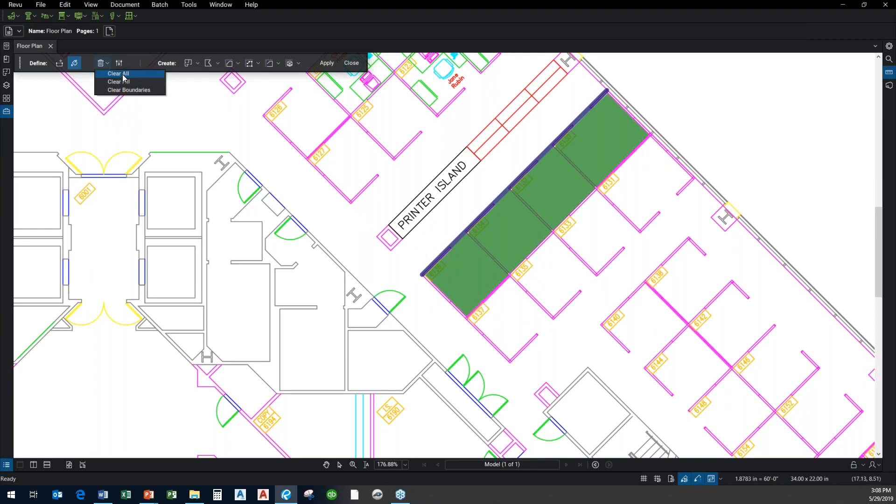
{"action": "left_click", "coordinate": [118, 74]}
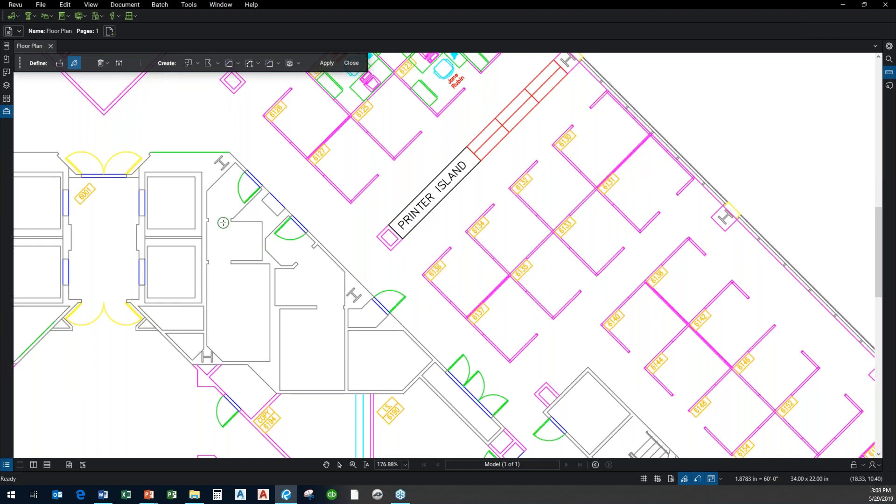
- Draw a multi-segment Dynamic Fill boundary around the diamond-shaped room, running between the inner ends of the two upper cubicle groups
{"action": "scroll", "coordinate": [223, 223], "scroll_direction": "down", "scroll_amount": 3}
{"action": "left_click_drag", "start_coordinate": [272, 235], "coordinate": [482, 316]}
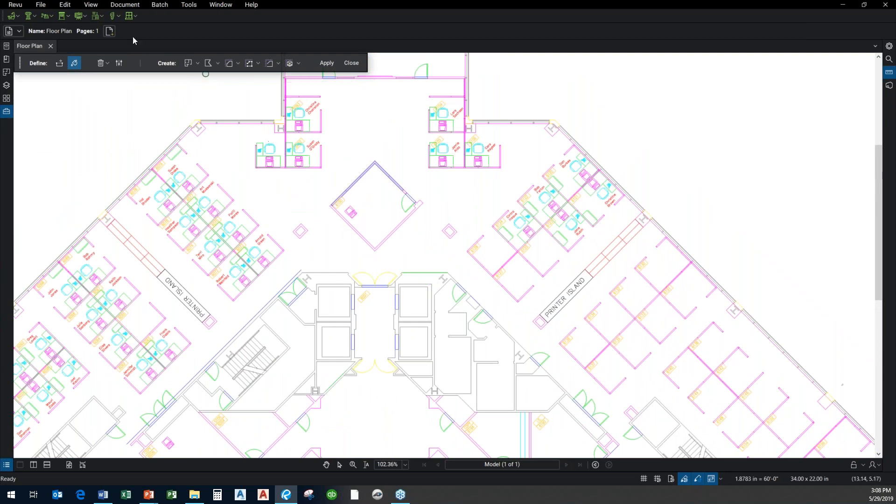
{"action": "left_click", "coordinate": [59, 65]}
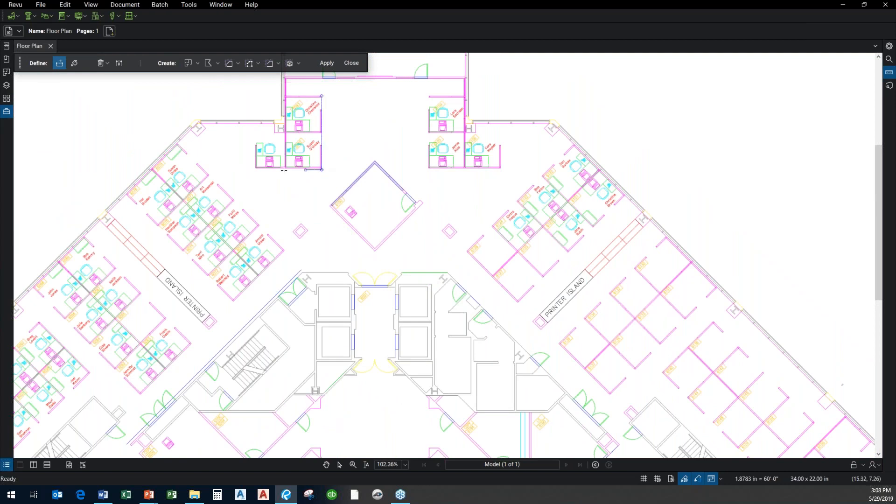
{"action": "left_click", "coordinate": [268, 217]}
{"action": "left_click", "coordinate": [311, 217]}
{"action": "left_click", "coordinate": [327, 258]}
{"action": "left_click", "coordinate": [416, 258]}
{"action": "left_click", "coordinate": [427, 233]}
{"action": "left_click", "coordinate": [438, 209]}
{"action": "left_click", "coordinate": [493, 181]}
{"action": "left_click", "coordinate": [423, 174]}
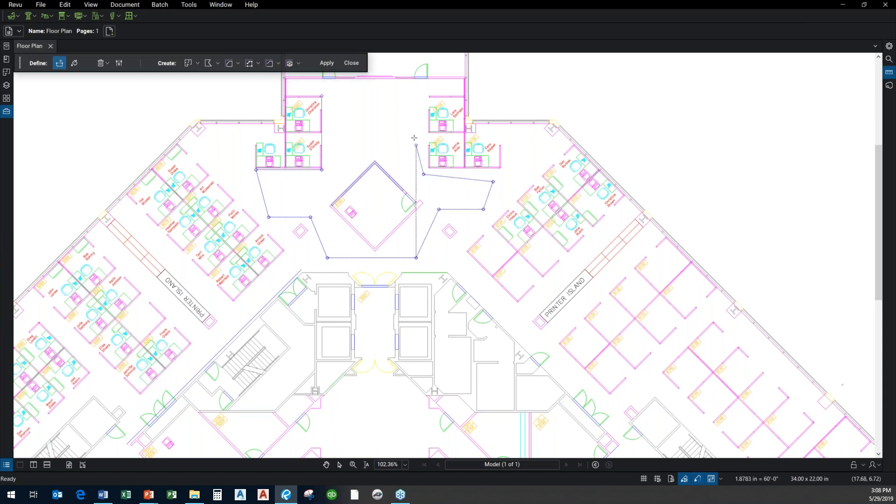
{"action": "double_click", "coordinate": [427, 97]}
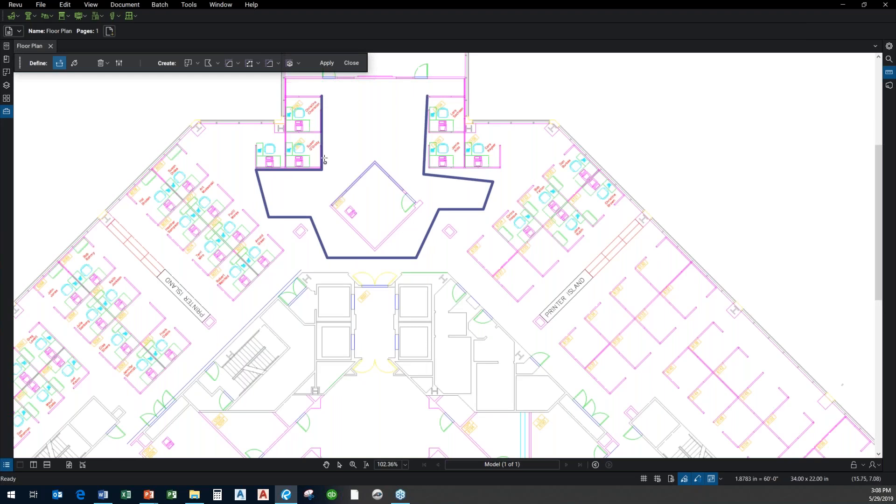
- Flood the area around the diamond-shaped room with Dynamic Fill, and clear all fills and boundaries
{"action": "left_click", "coordinate": [74, 64]}
{"action": "mouse_move", "coordinate": [382, 132]}
{"action": "left_mouse_down"}
{"action": "mouse_move", "coordinate": [367, 99]}
{"action": "mouse_move", "coordinate": [302, 81]}
{"action": "mouse_move", "coordinate": [448, 88]}
{"action": "mouse_move", "coordinate": [486, 210]}
{"action": "mouse_move", "coordinate": [388, 126]}
{"action": "mouse_move", "coordinate": [521, 182]}
{"action": "left_mouse_up"}
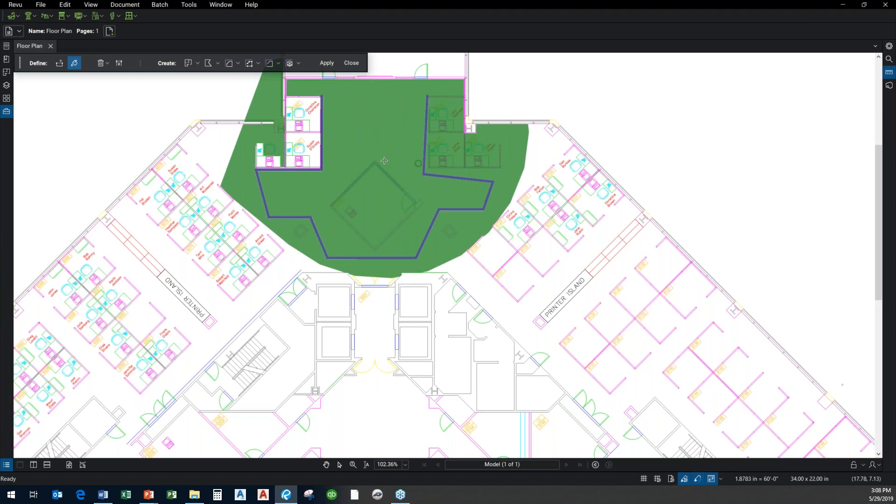
{"action": "key", "text": "Escape"}
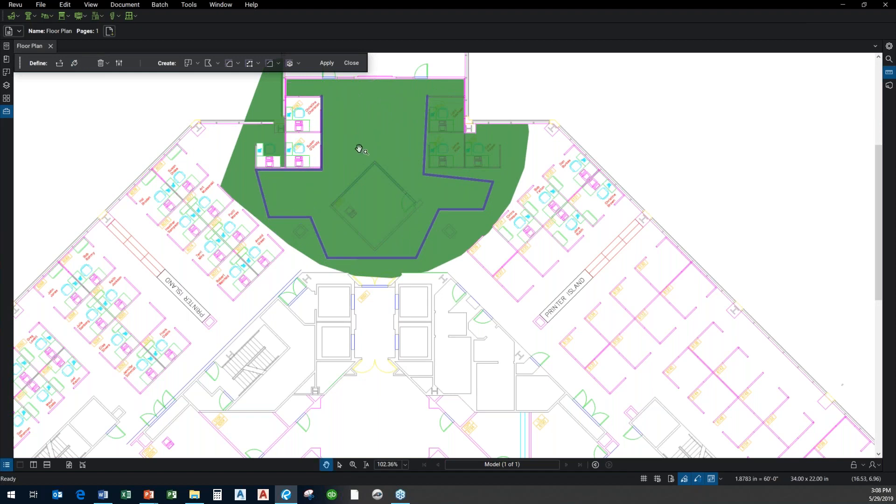
{"action": "left_click", "coordinate": [102, 63]}
{"action": "left_click", "coordinate": [128, 74]}
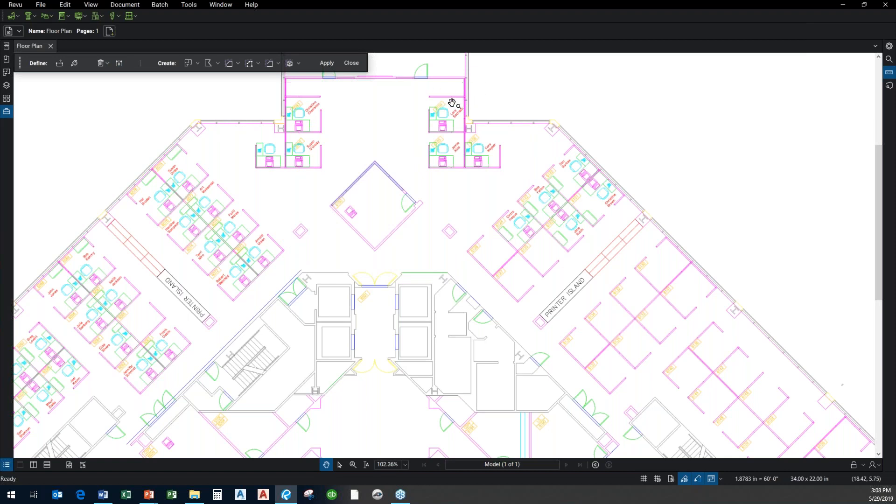
- Fill the irregular room just east of the elevator shafts with Dynamic Fill
{"action": "left_click_drag", "start_coordinate": [358, 278], "coordinate": [371, 242]}
{"action": "left_click_drag", "start_coordinate": [417, 337], "coordinate": [310, 212]}
{"action": "scroll", "coordinate": [426, 238], "scroll_direction": "up", "scroll_amount": 1}
{"action": "scroll", "coordinate": [426, 238], "scroll_direction": "up", "scroll_amount": 2}
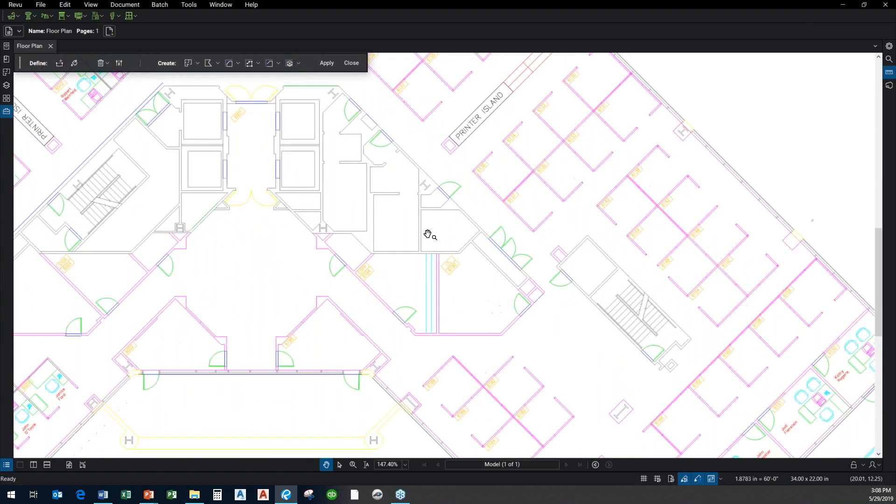
{"action": "left_click_drag", "start_coordinate": [470, 202], "coordinate": [456, 276]}
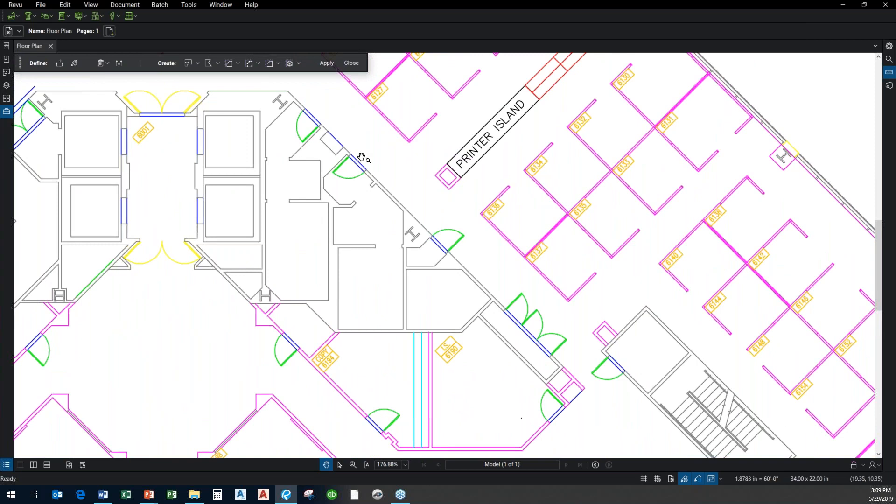
{"action": "left_click", "coordinate": [74, 63]}
{"action": "mouse_move", "coordinate": [301, 127]}
{"action": "left_mouse_down"}
{"action": "mouse_move", "coordinate": [287, 134]}
{"action": "mouse_move", "coordinate": [287, 203]}
{"action": "mouse_move", "coordinate": [281, 186]}
{"action": "left_mouse_up"}
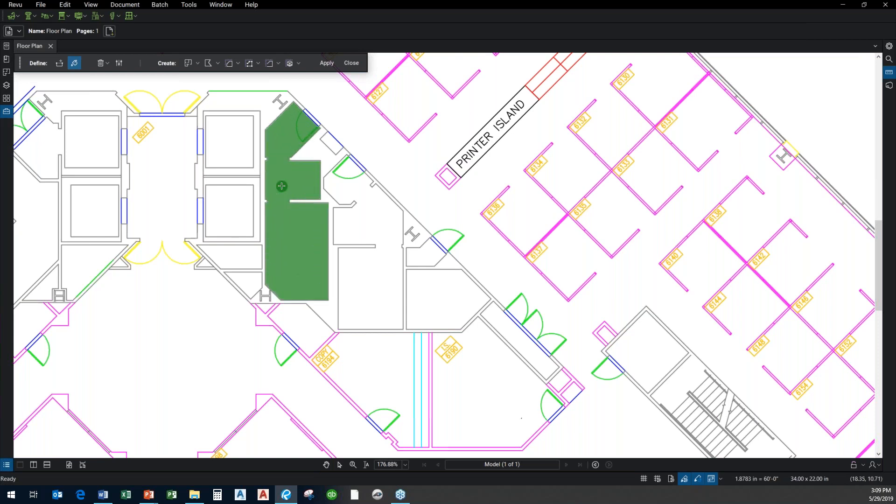
- Check the Dynamic Fill settings, and fill the remaining core rooms along the diagonal wall, including the narrow room behind the triple doors
{"action": "left_click", "coordinate": [119, 63]}
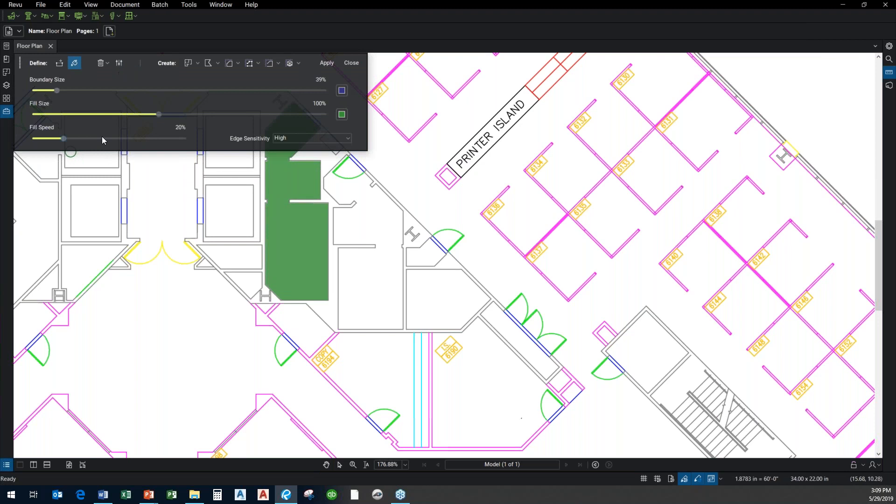
{"action": "left_click", "coordinate": [121, 63]}
{"action": "left_click_drag", "start_coordinate": [351, 172], "coordinate": [385, 244]}
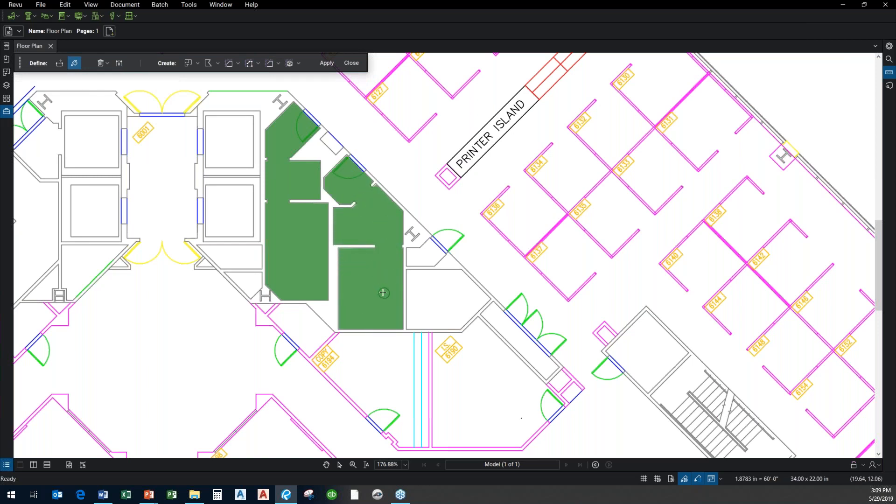
{"action": "left_click_drag", "start_coordinate": [449, 302], "coordinate": [434, 252]}
{"action": "left_click_drag", "start_coordinate": [504, 328], "coordinate": [516, 339]}
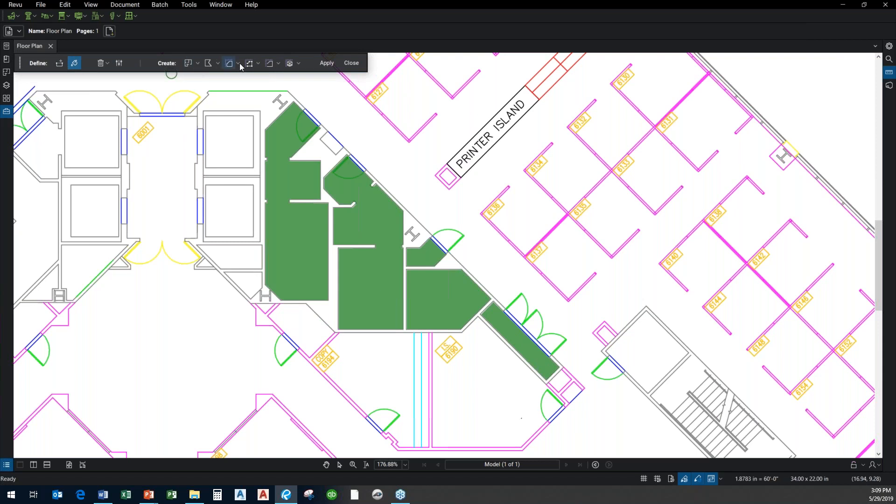
- Examine the creation options for spaces, polygons and area measurements, and the Zen-Revu Interiors: Finishes tools in the Tool Chest
{"action": "left_click", "coordinate": [198, 64]}
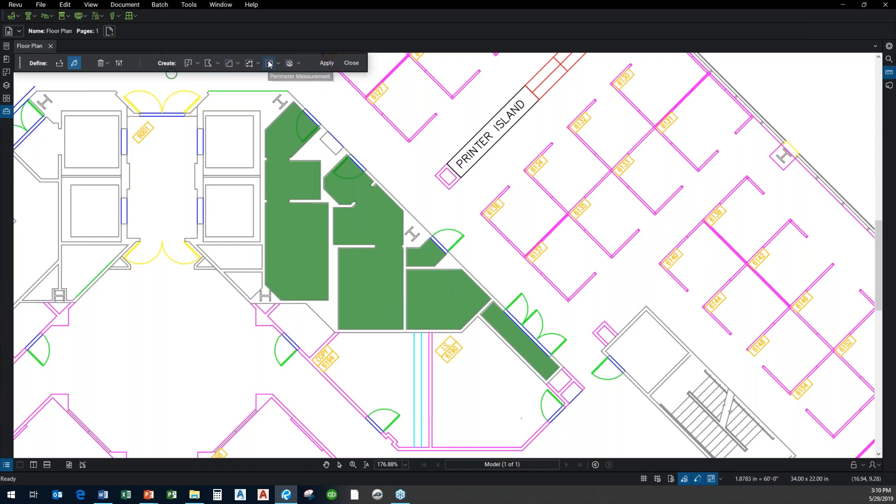
{"action": "left_click", "coordinate": [197, 63]}
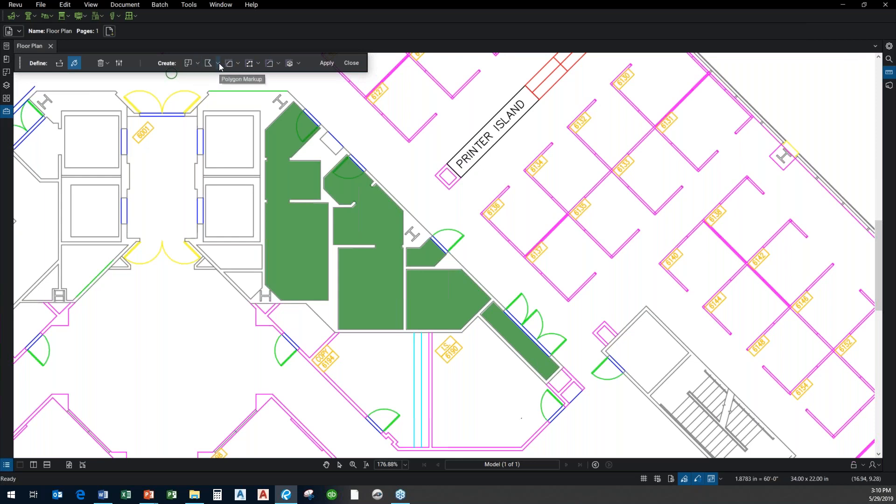
{"action": "left_click", "coordinate": [215, 64]}
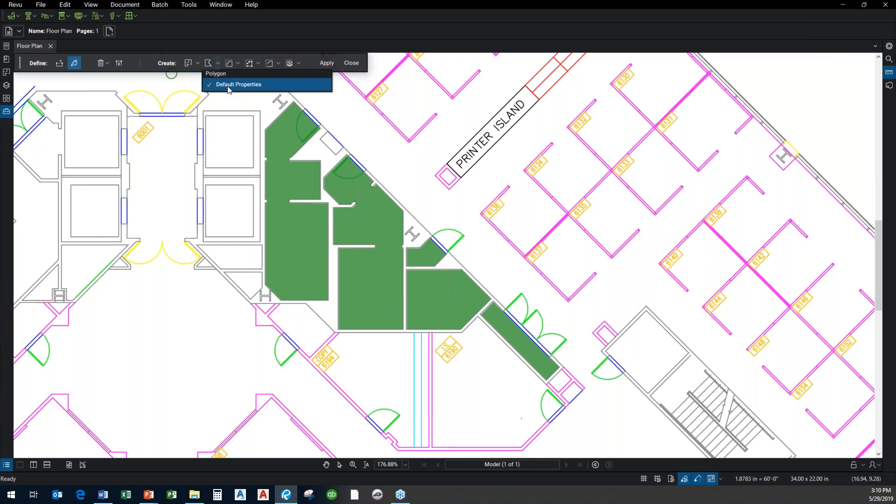
{"action": "left_click", "coordinate": [242, 65]}
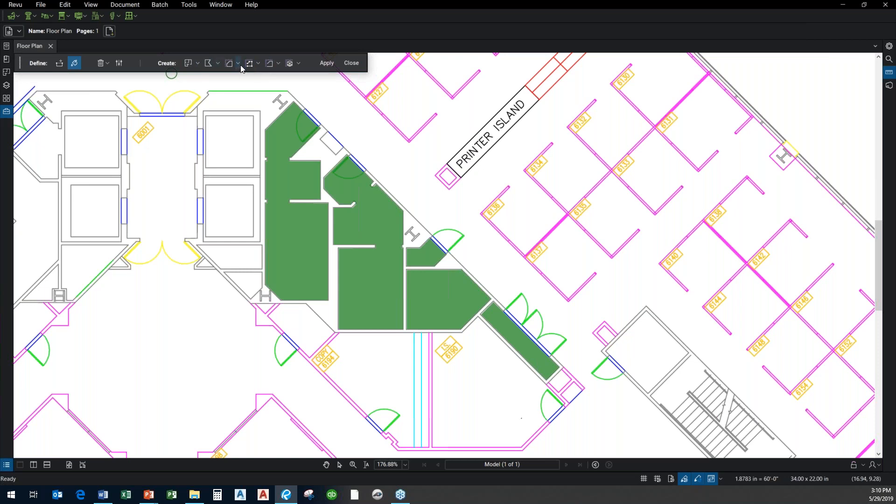
{"action": "left_click", "coordinate": [238, 66]}
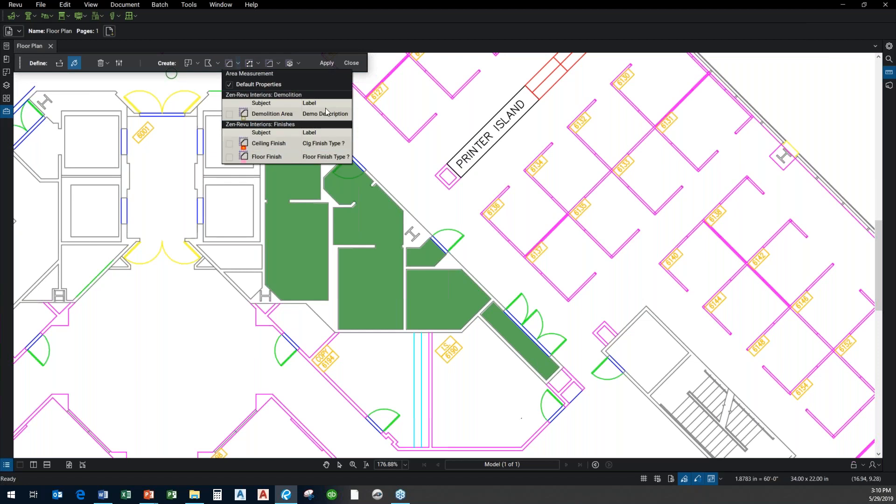
{"action": "left_click", "coordinate": [411, 32]}
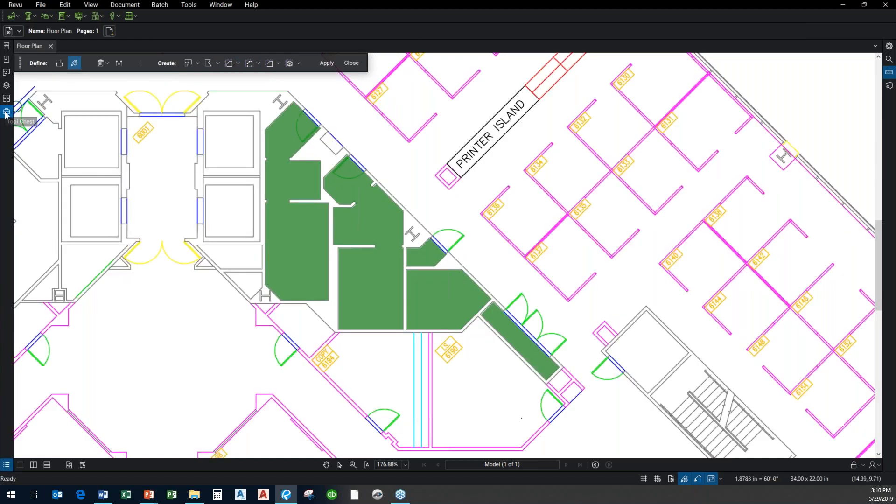
{"action": "left_click", "coordinate": [6, 112]}
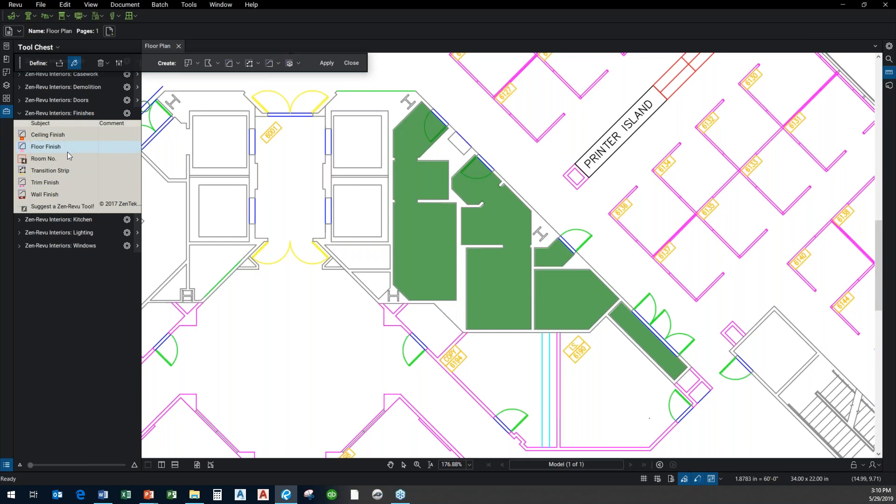
{"action": "left_click", "coordinate": [7, 112]}
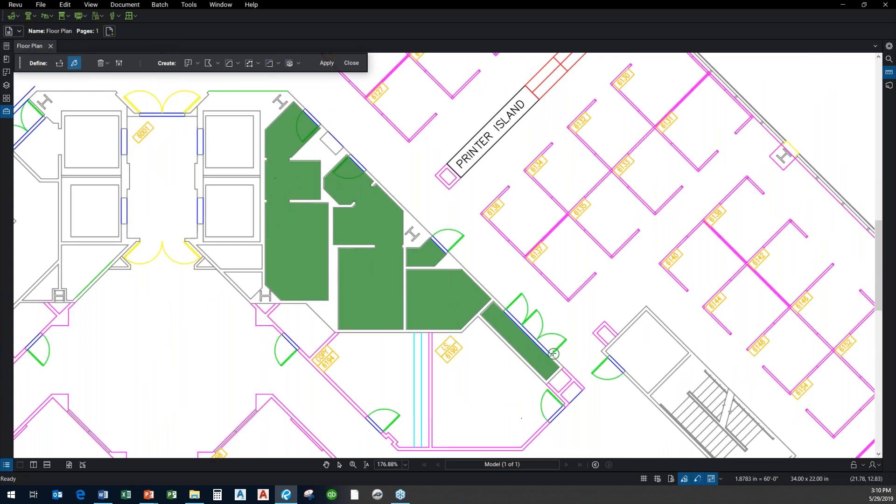
- Enable space creation from the filled areas and set the space name to Room
{"action": "left_click", "coordinate": [197, 63]}
{"action": "left_click", "coordinate": [188, 64]}
{"action": "left_click", "coordinate": [198, 64]}
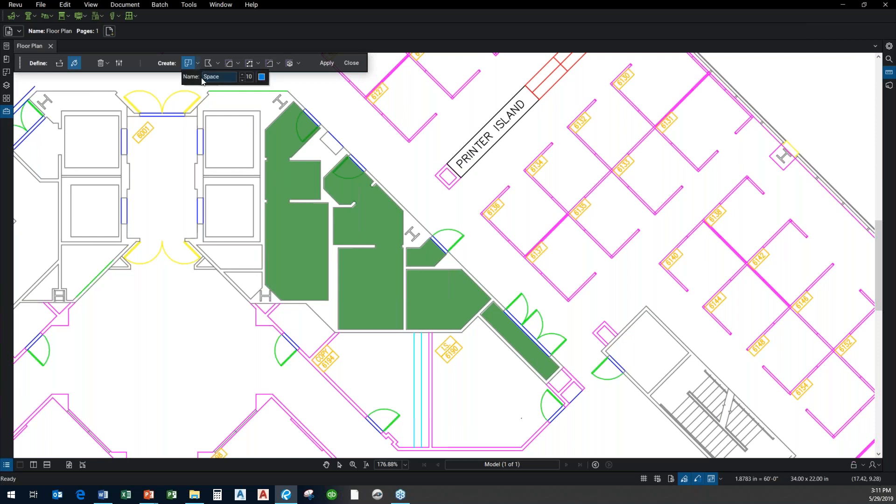
{"action": "double_click", "coordinate": [226, 77]}
{"action": "type", "text": "Room"}
{"action": "key", "text": "Return"}
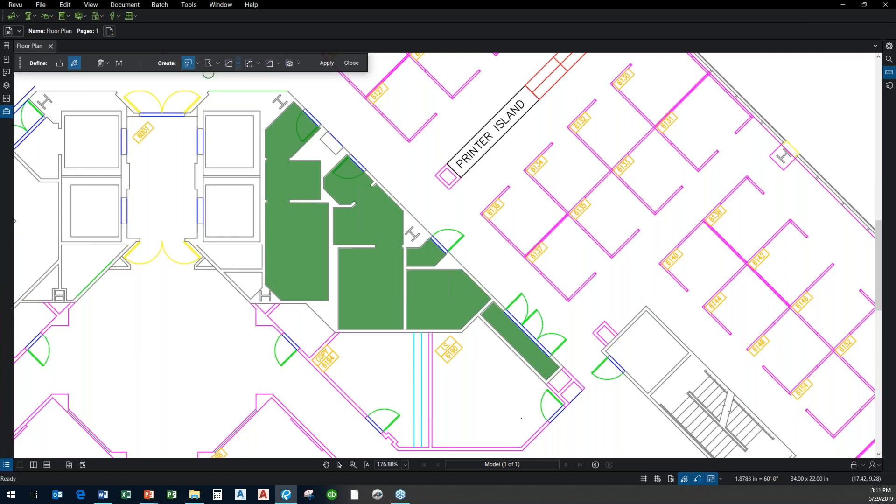
- Choose Floor Finish for area, Trim Finish for perimeter and the Demolition tool for volume as measurements to create from the fills
{"action": "left_click", "coordinate": [238, 66]}
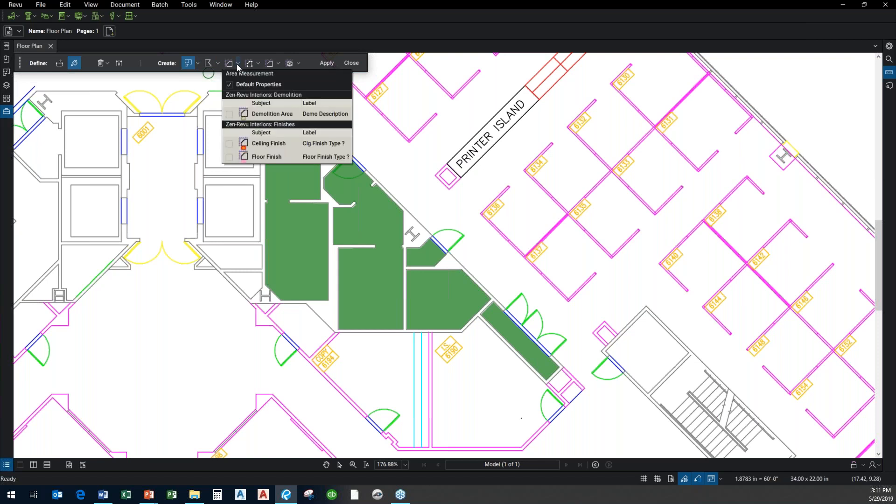
{"action": "left_click", "coordinate": [267, 158]}
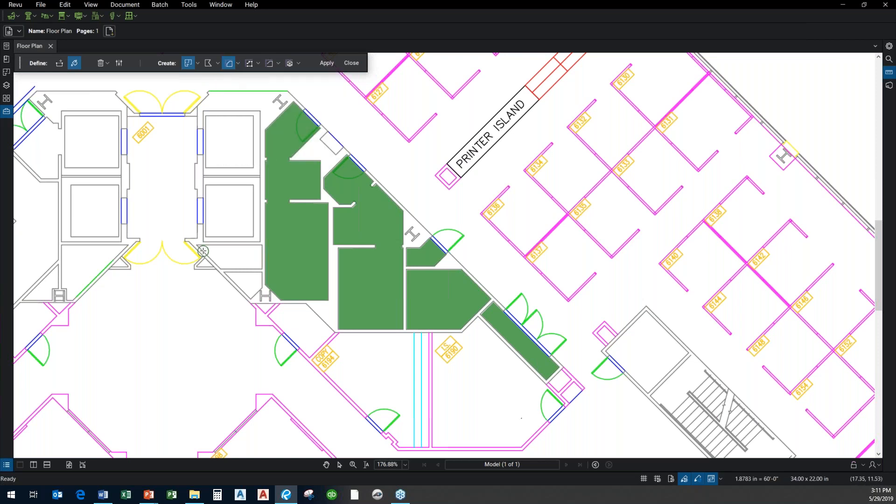
{"action": "left_click", "coordinate": [278, 64]}
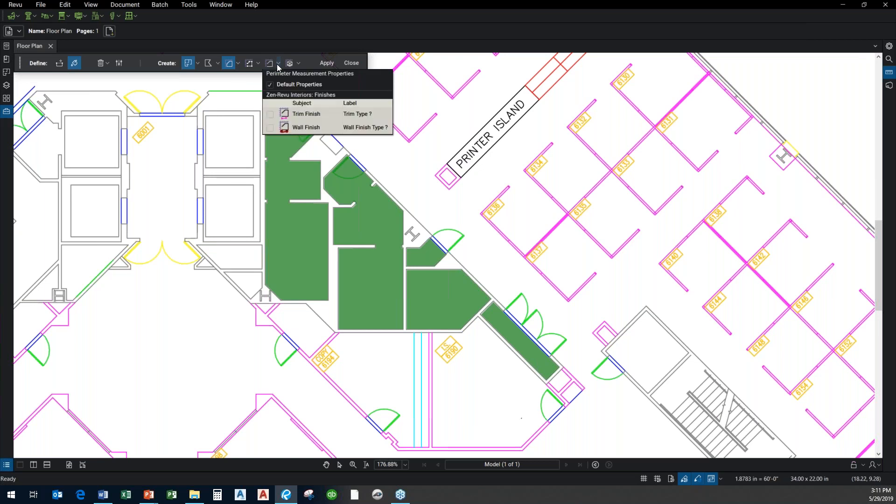
{"action": "left_click", "coordinate": [356, 115]}
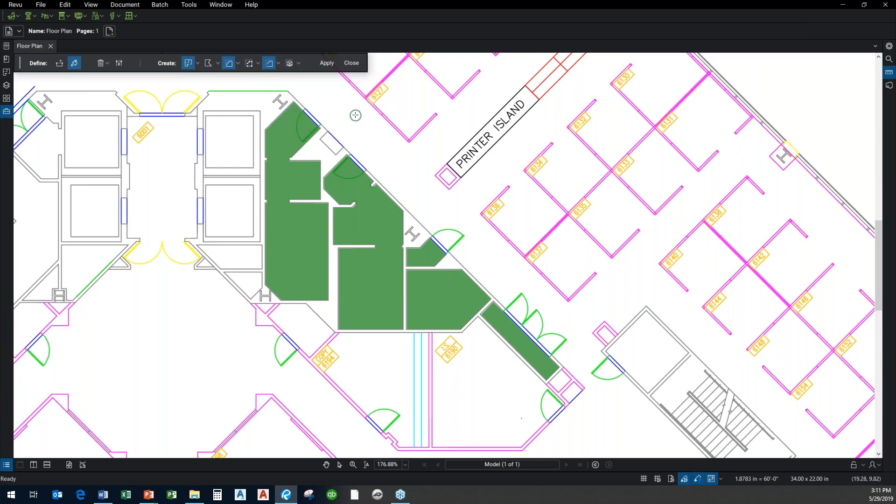
{"action": "left_click", "coordinate": [299, 64]}
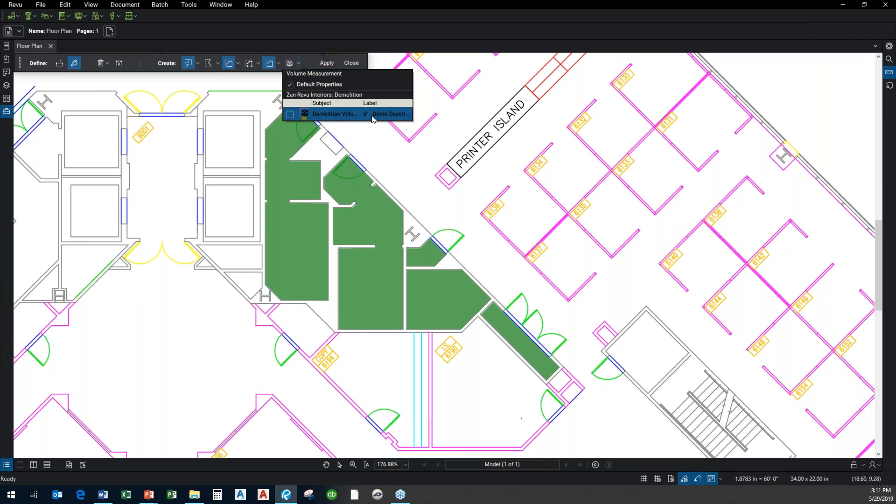
{"action": "left_click", "coordinate": [334, 116]}
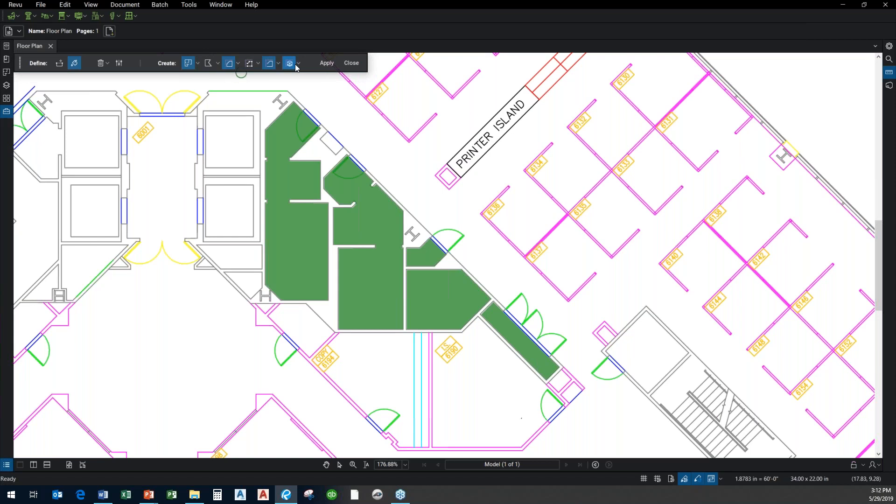
- Apply the selected spaces and measurements to the filled rooms, and close Dynamic Fill
{"action": "left_click", "coordinate": [183, 63]}
{"action": "left_click", "coordinate": [327, 64]}
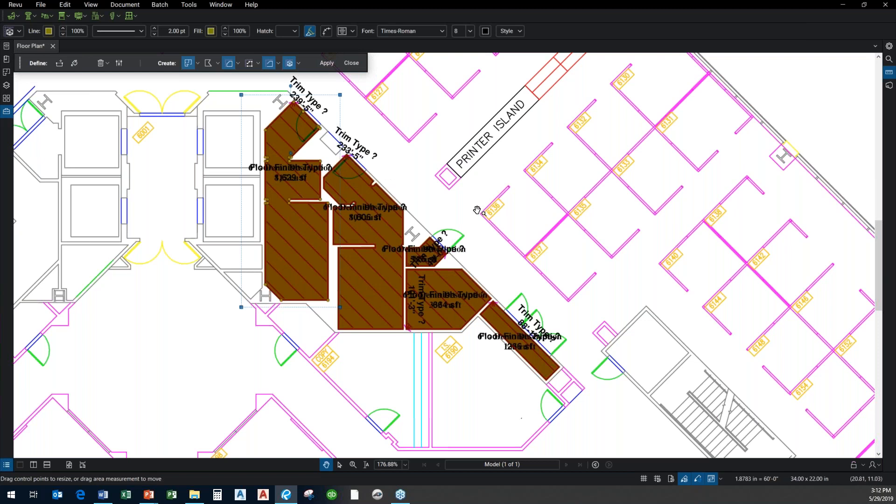
{"action": "left_click", "coordinate": [357, 65]}
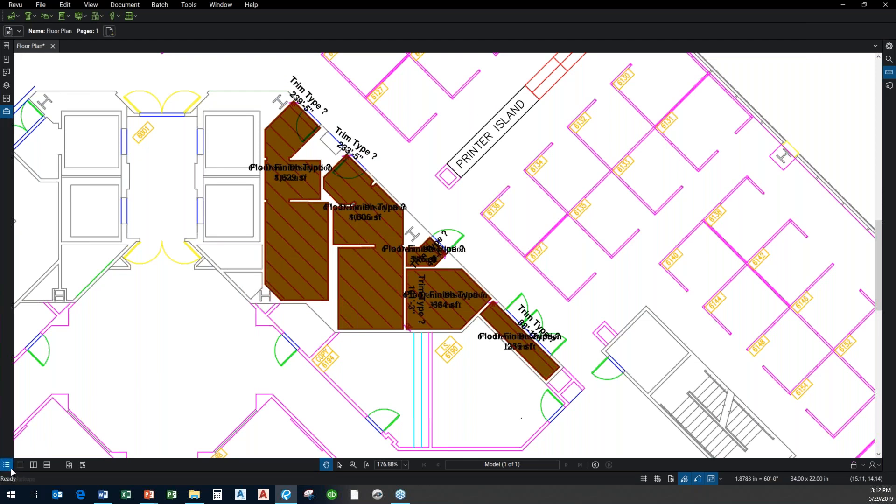
- Move the demolition volume and Floor Finish markups off the room beside the elevators, placing them side by side over the elevator area
{"action": "left_click_drag", "start_coordinate": [295, 238], "coordinate": [132, 213]}
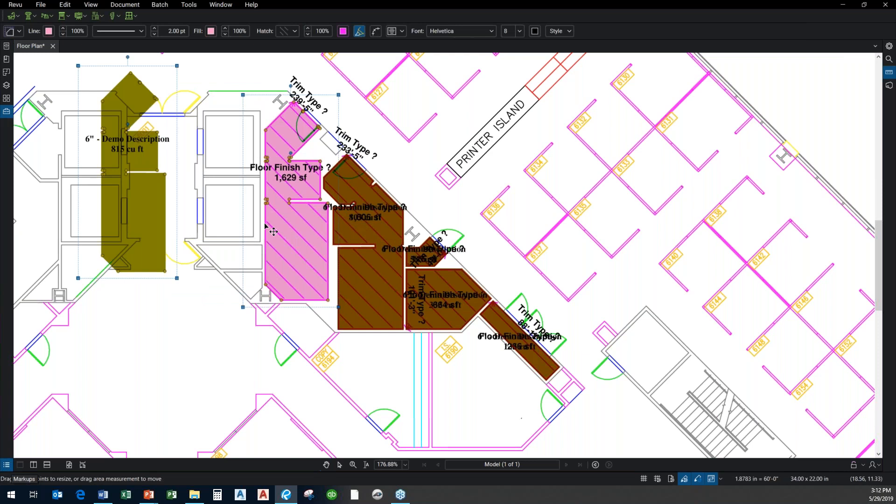
{"action": "left_click_drag", "start_coordinate": [230, 210], "coordinate": [153, 177]}
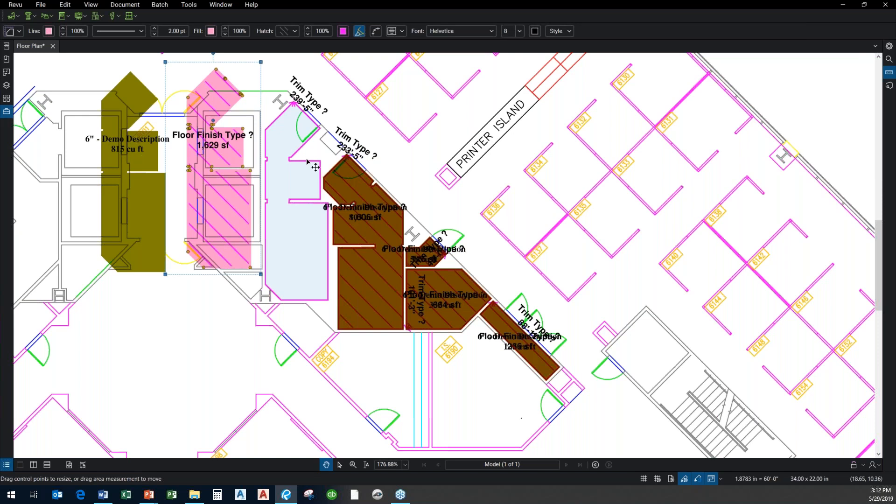
- Move the Trim Finish perimeter off the room beside the elevators into the open area below the elevator lobby, and deselect it
{"action": "mouse_move", "coordinate": [307, 160]}
{"action": "left_mouse_down"}
{"action": "mouse_move", "coordinate": [267, 239]}
{"action": "mouse_move", "coordinate": [190, 345]}
{"action": "left_mouse_up"}
{"action": "scroll", "coordinate": [241, 324], "scroll_direction": "down", "scroll_amount": 2}
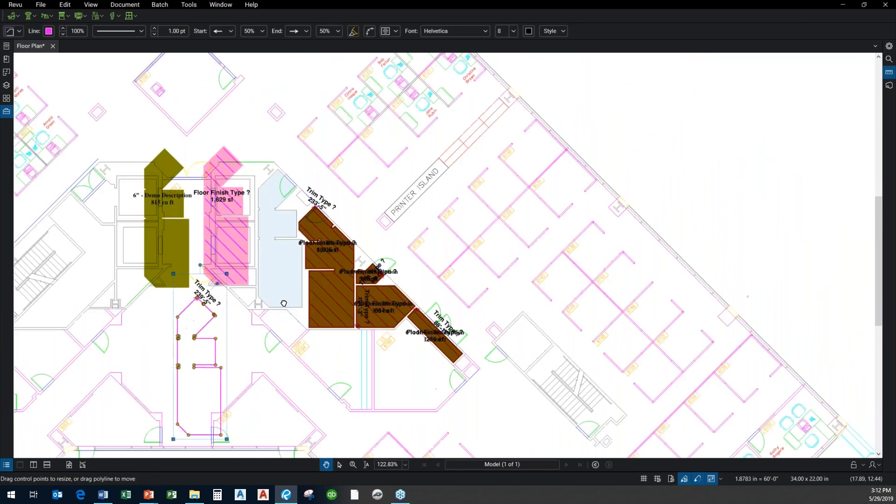
{"action": "left_click_drag", "start_coordinate": [242, 324], "coordinate": [355, 278]}
{"action": "key", "text": "Escape"}
{"action": "scroll", "coordinate": [291, 182], "scroll_direction": "up", "scroll_amount": 1}
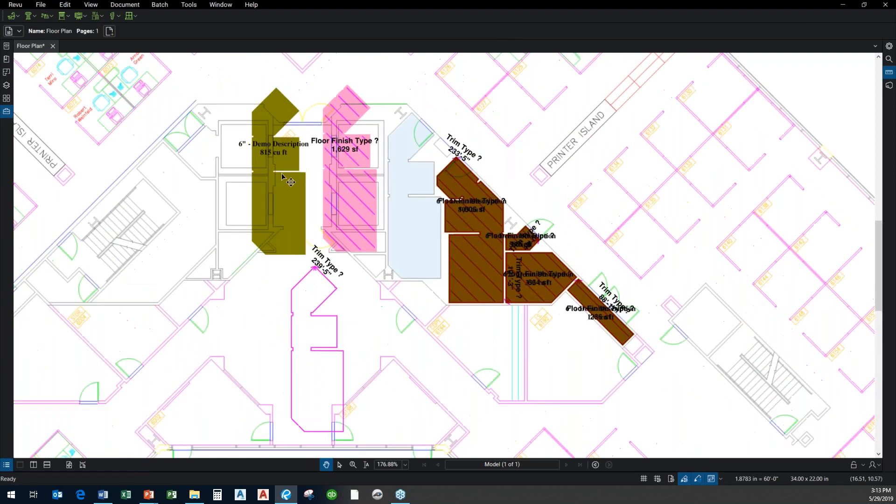
{"action": "left_click_drag", "start_coordinate": [306, 238], "coordinate": [274, 188]}
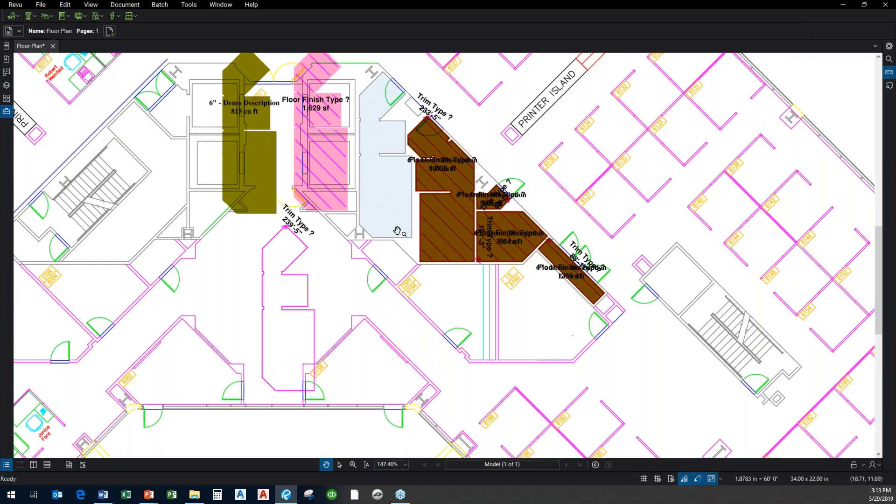
{"action": "scroll", "coordinate": [410, 272], "scroll_direction": "up", "scroll_amount": 1}
{"action": "left_click_drag", "start_coordinate": [411, 273], "coordinate": [327, 342]}
- Undo the last three markup moves, returning the volume, floor and trim markups to the room beside the elevators
{"action": "key", "text": "ctrl+z"}
{"action": "key", "text": "ctrl+z"}
{"action": "key", "text": "ctrl+z"}
{"action": "scroll", "coordinate": [224, 268], "scroll_direction": "down", "scroll_amount": 1}
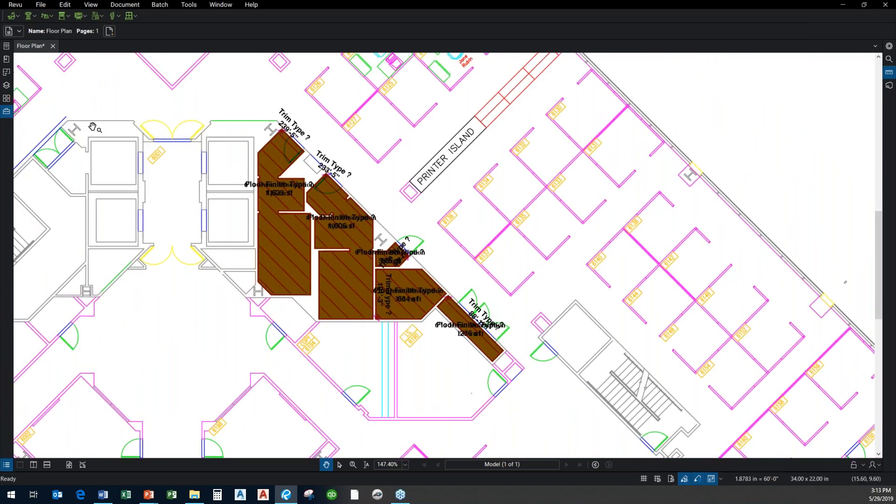
- Show the document's spaces and rename the first one, the narrow diagonal room, as Room 100
{"action": "left_click", "coordinate": [7, 72]}
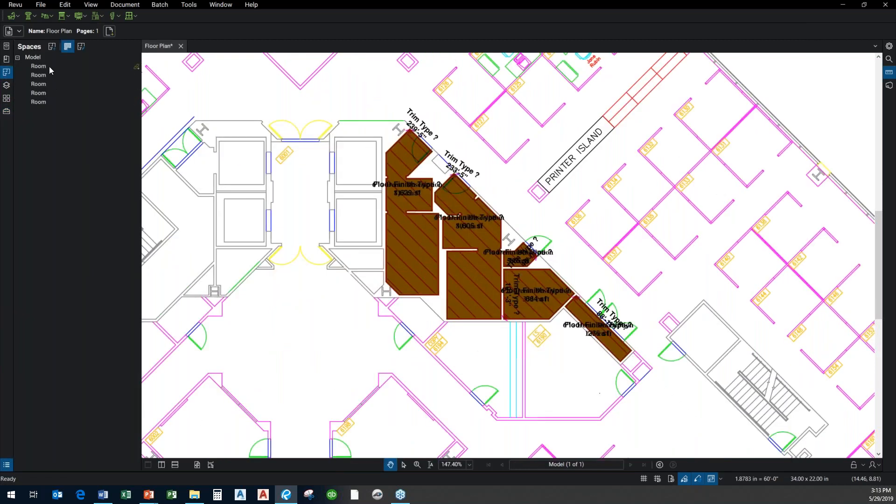
{"action": "left_click", "coordinate": [49, 66]}
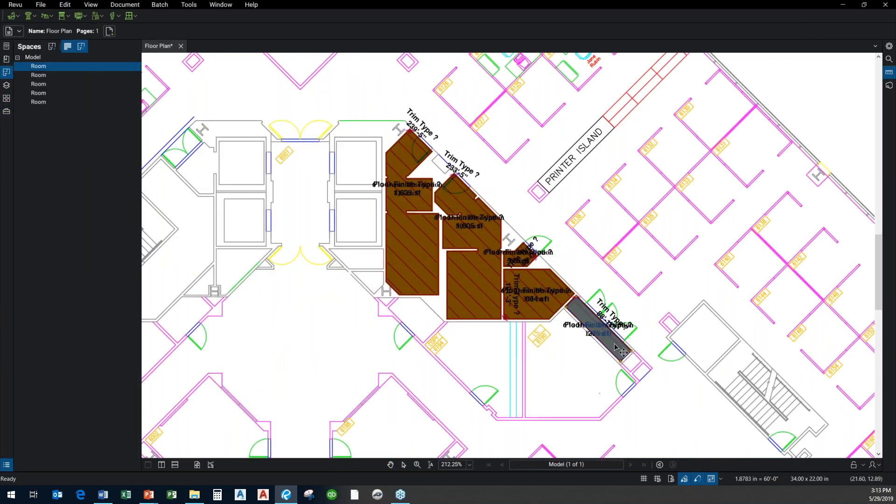
{"action": "scroll", "coordinate": [623, 352], "scroll_direction": "up", "scroll_amount": 2}
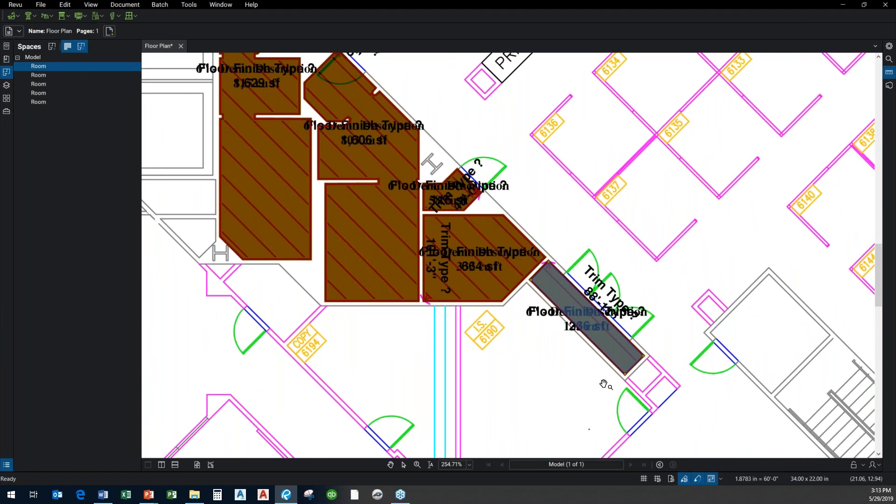
{"action": "left_click", "coordinate": [59, 67]}
{"action": "type", "text": "100"}
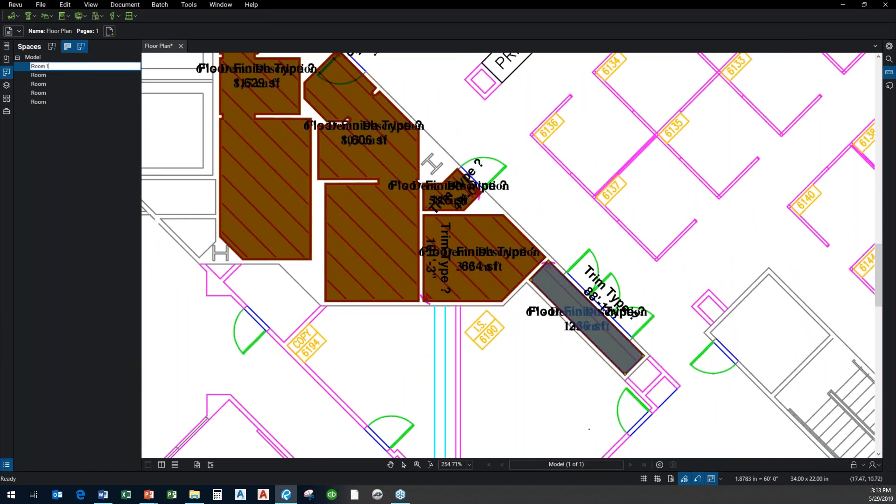
- Rename the second space, the room adjoining the narrow diagonal one, as Room 101
{"action": "left_click", "coordinate": [58, 77]}
{"action": "left_click", "coordinate": [58, 76]}
{"action": "type", "text": "101"}
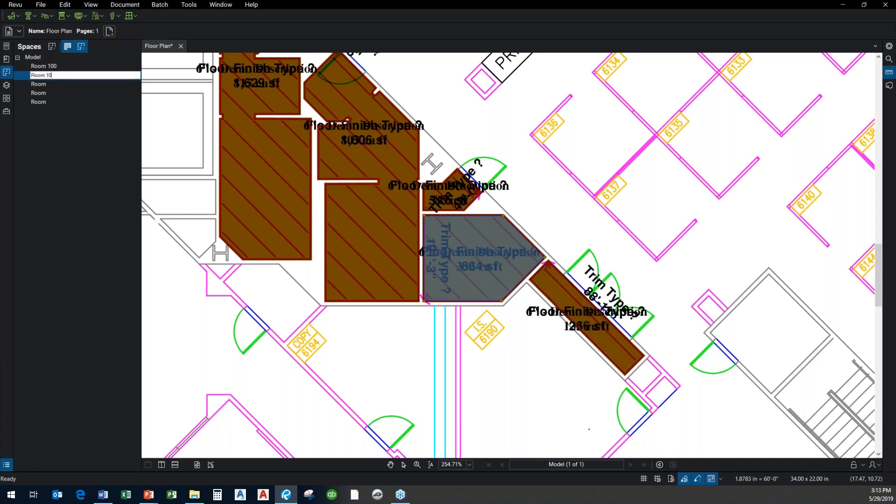
- Rename the third space, the smallest filled room, as Room 102, correcting the initial 101 entry
{"action": "left_click", "coordinate": [61, 86]}
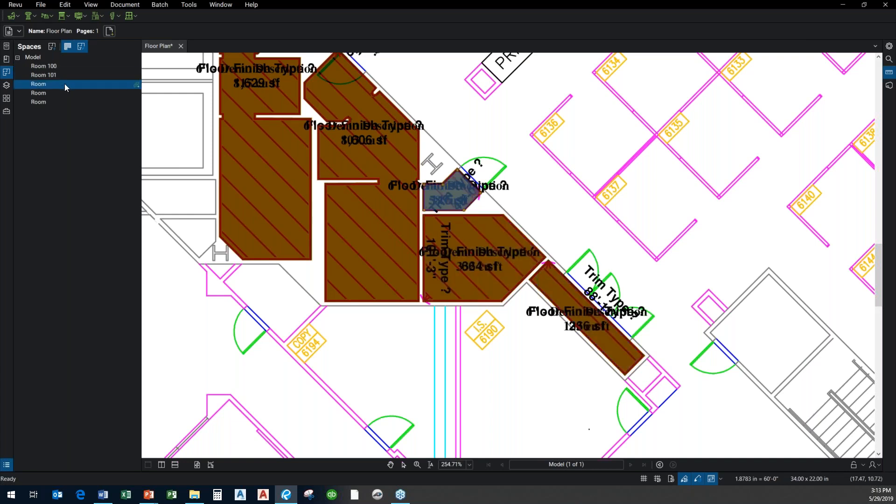
{"action": "left_click", "coordinate": [64, 83]}
{"action": "type", "text": "101"}
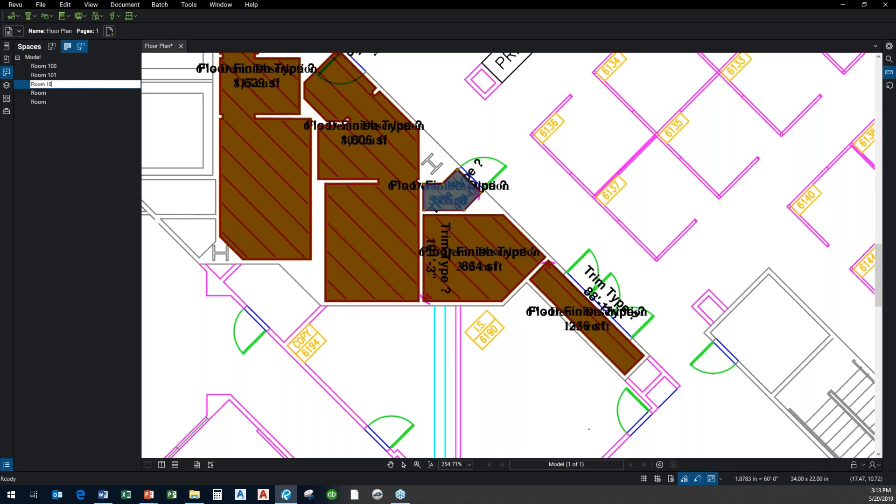
{"action": "left_click", "coordinate": [66, 93]}
{"action": "left_click", "coordinate": [65, 92]}
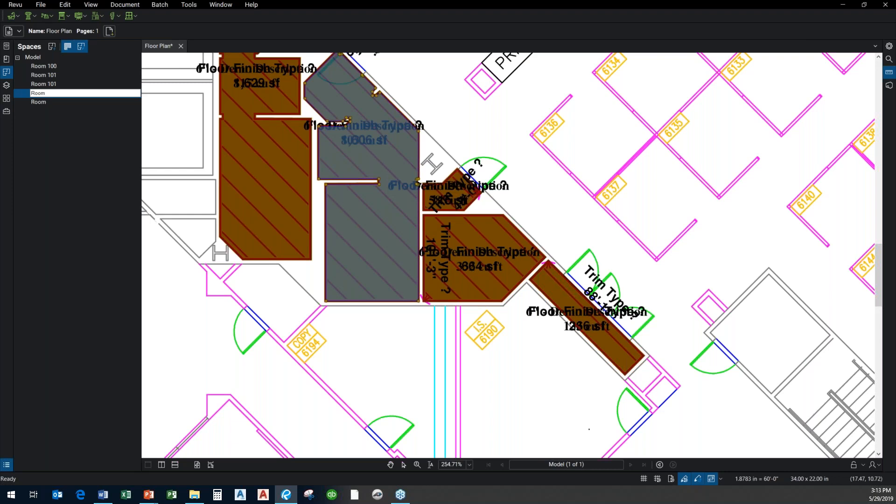
{"action": "left_click", "coordinate": [66, 82]}
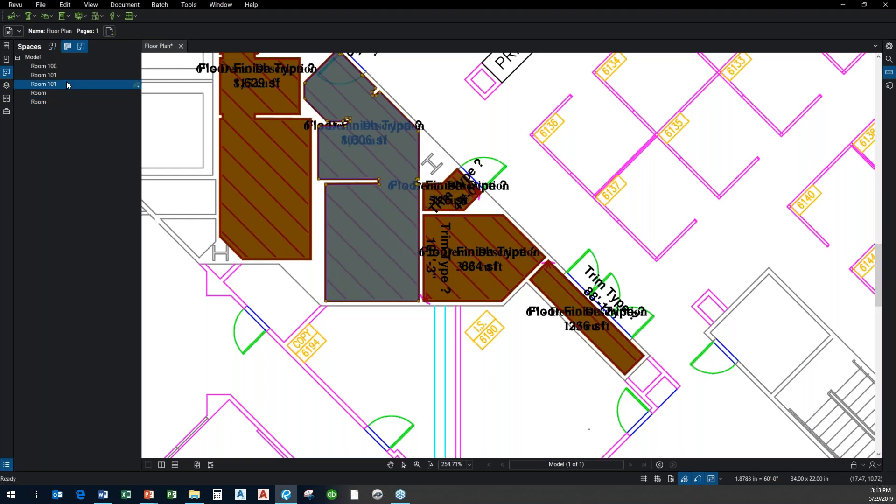
{"action": "left_click", "coordinate": [70, 83]}
{"action": "type", "text": "2"}
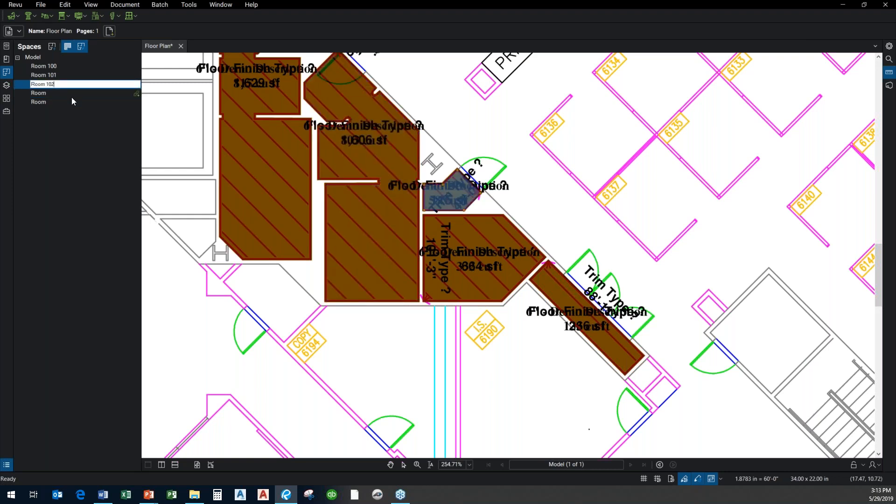
- Rename the fourth and fifth spaces as Room 103 and Room 104
{"action": "left_click", "coordinate": [71, 93]}
{"action": "left_click", "coordinate": [68, 96]}
{"action": "left_click", "coordinate": [69, 96]}
{"action": "type", "text": "103"}
{"action": "left_click", "coordinate": [74, 99]}
{"action": "left_click", "coordinate": [74, 101]}
{"action": "type", "text": "104"}
{"action": "left_click", "coordinate": [83, 143]}
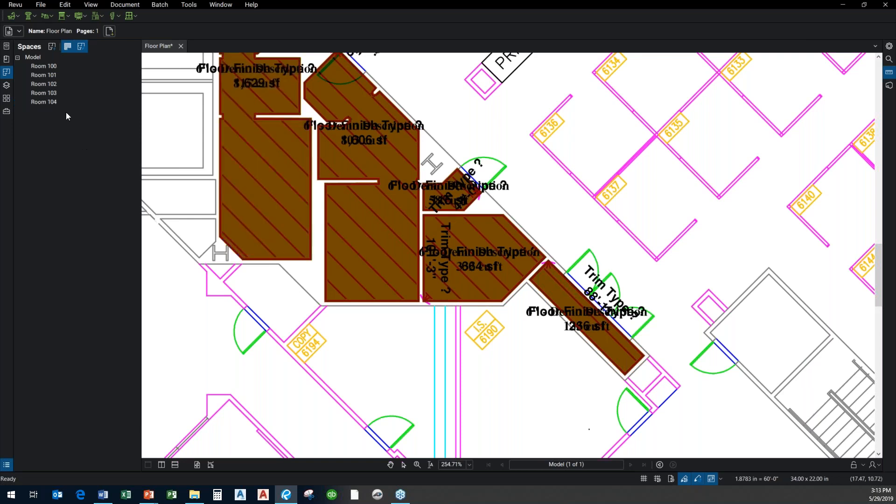
- Replace the spaces list with an enlarged Markups List, and widen its Space column
{"action": "scroll", "coordinate": [394, 144], "scroll_direction": "down", "scroll_amount": 3}
{"action": "left_click_drag", "start_coordinate": [393, 143], "coordinate": [449, 200]}
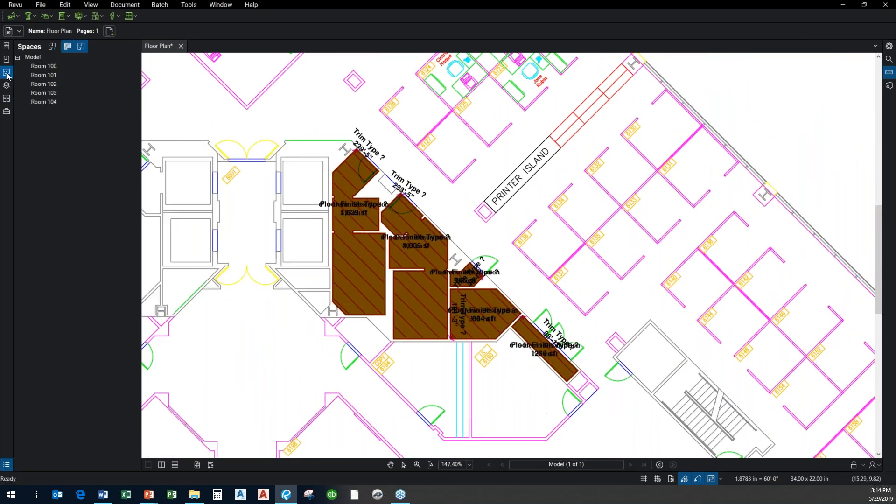
{"action": "left_click", "coordinate": [7, 73]}
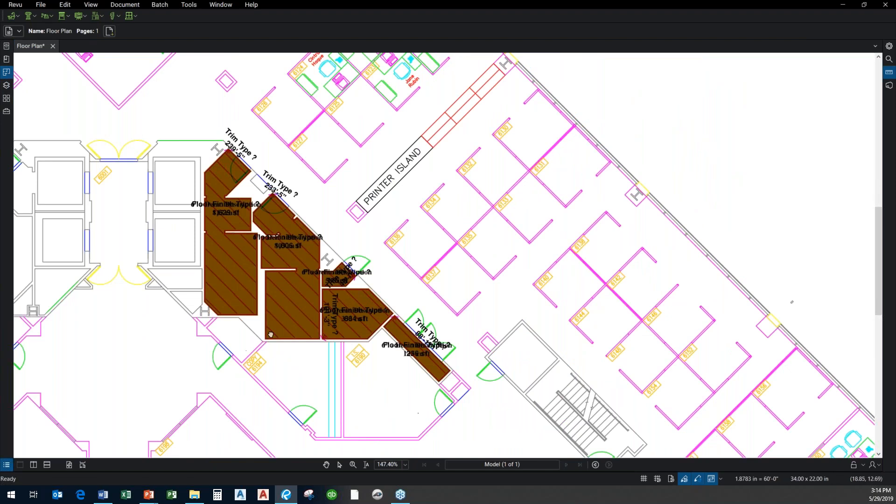
{"action": "left_click_drag", "start_coordinate": [271, 334], "coordinate": [364, 265]}
{"action": "left_click", "coordinate": [6, 465]}
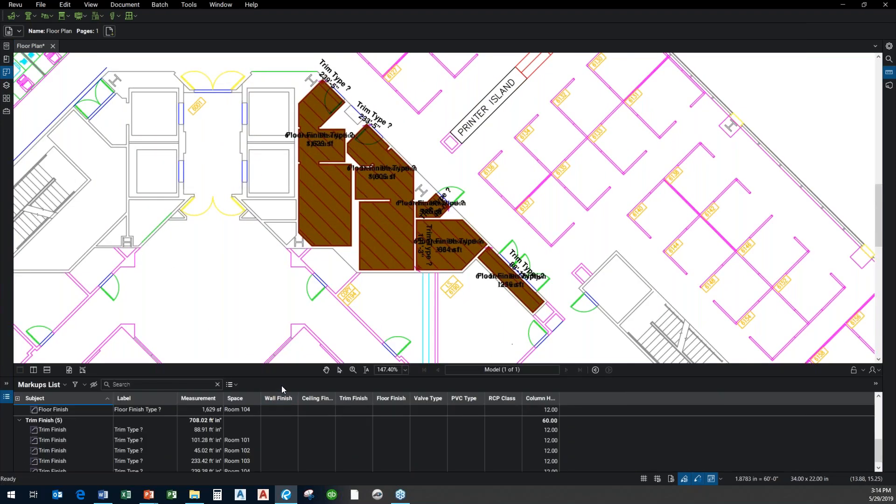
{"action": "left_click_drag", "start_coordinate": [294, 377], "coordinate": [328, 330]}
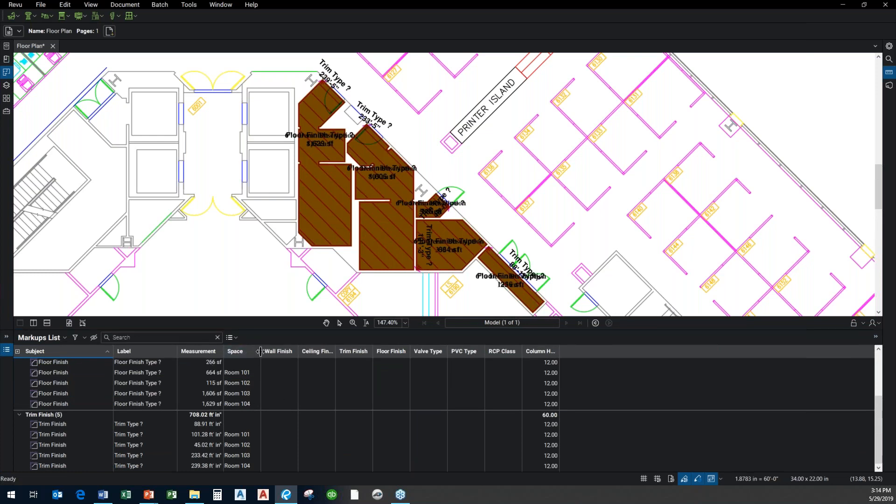
{"action": "left_click_drag", "start_coordinate": [261, 352], "coordinate": [323, 353]}
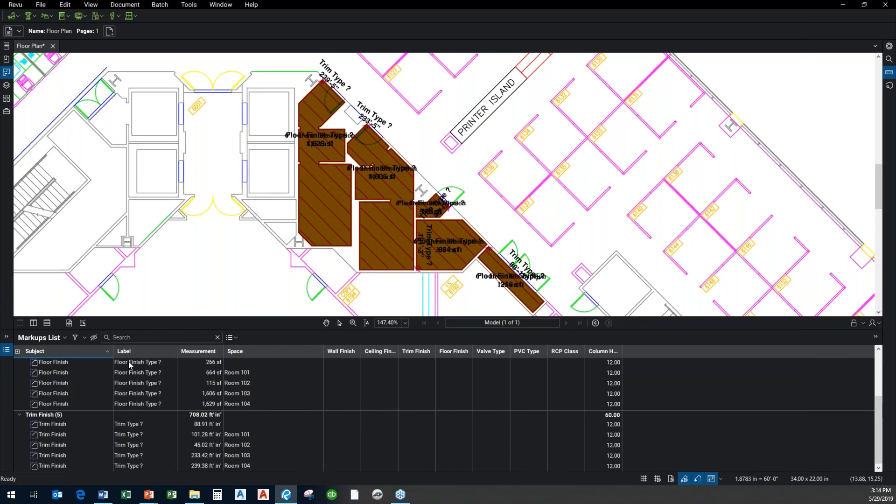
- Select the Floor Finish markup that has no space assigned, and check the finish tools in the Tool Chest
{"action": "left_click", "coordinate": [150, 363]}
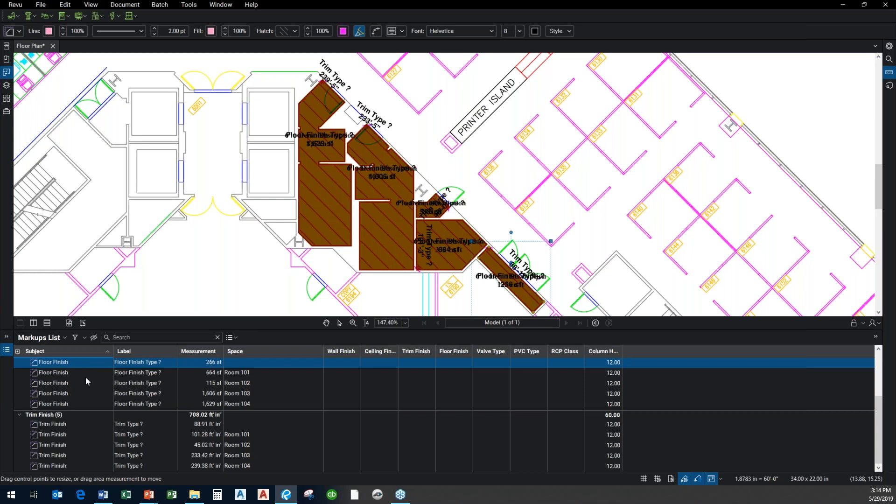
{"action": "left_click", "coordinate": [7, 112]}
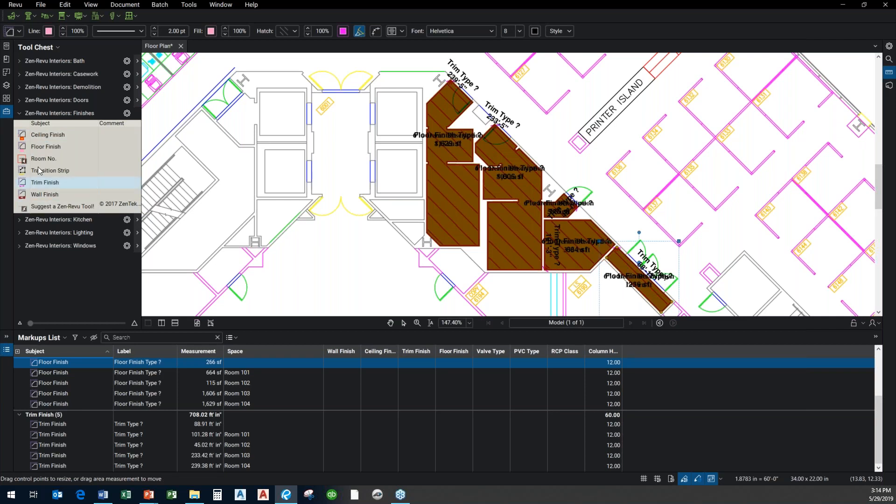
{"action": "left_click", "coordinate": [7, 113]}
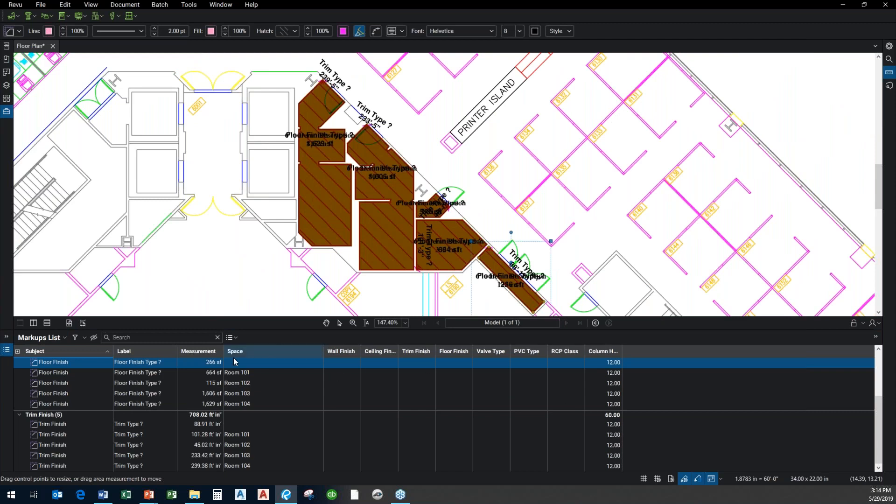
- Group the markups by Space and select Room 102's floor finish, trim finish and demolition volume in turn
{"action": "left_click", "coordinate": [298, 354]}
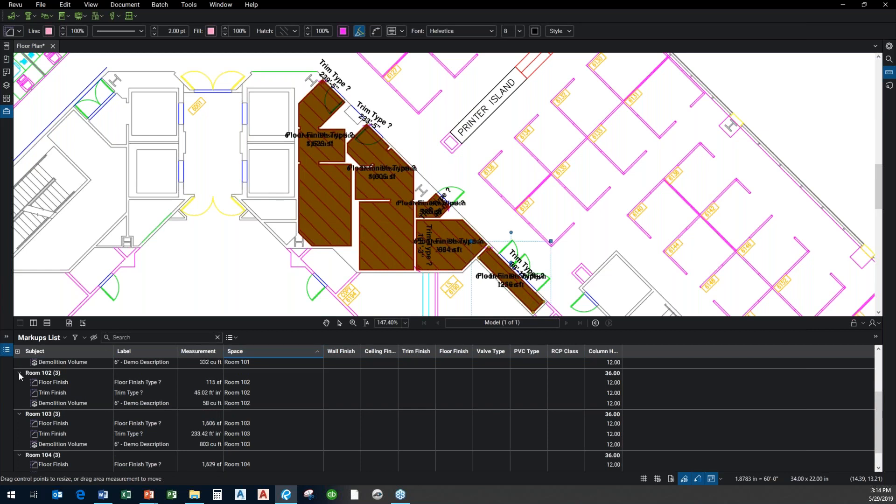
{"action": "left_click", "coordinate": [65, 384]}
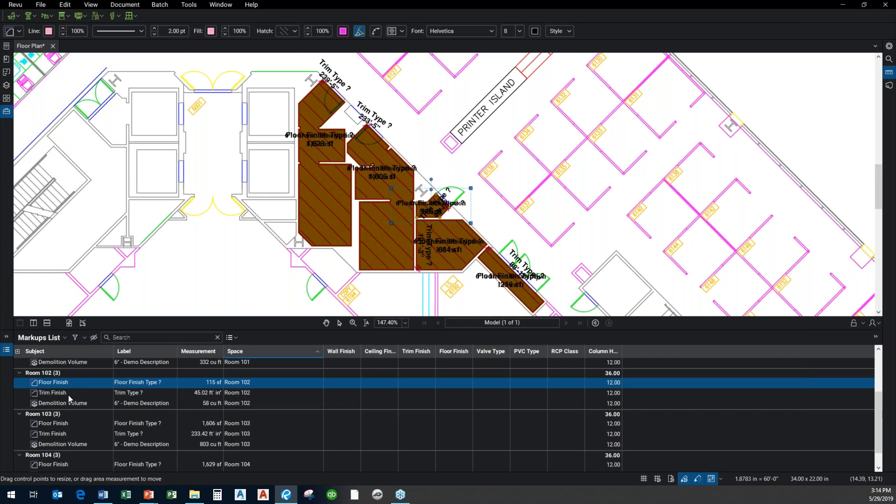
{"action": "left_click", "coordinate": [68, 396]}
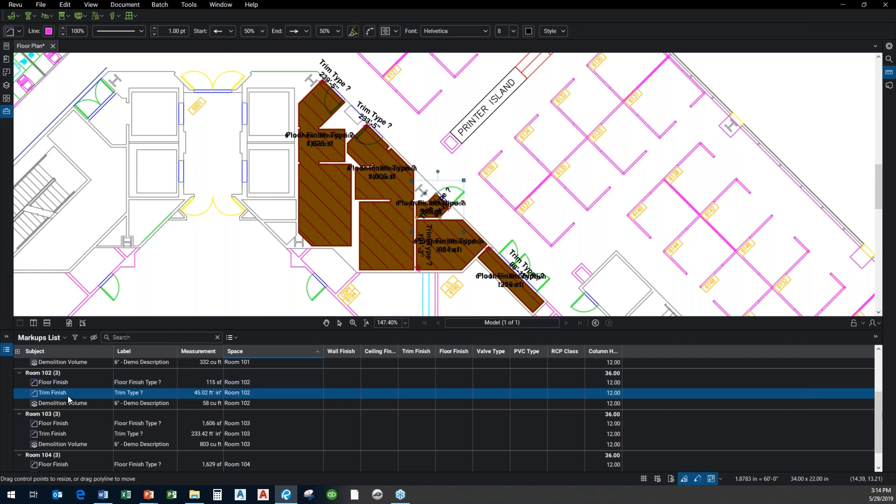
{"action": "left_click", "coordinate": [68, 403]}
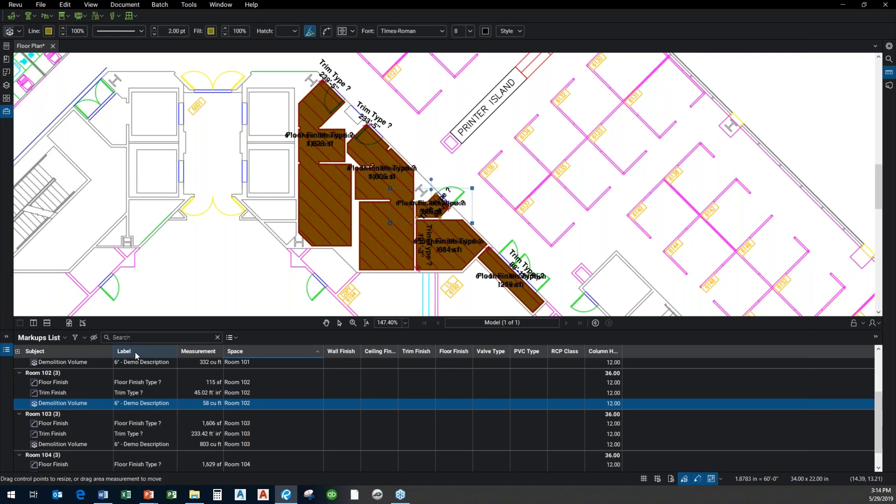
- Switch the markup grouping to Subject and back to Space, and collapse all the space groups
{"action": "left_click", "coordinate": [92, 354]}
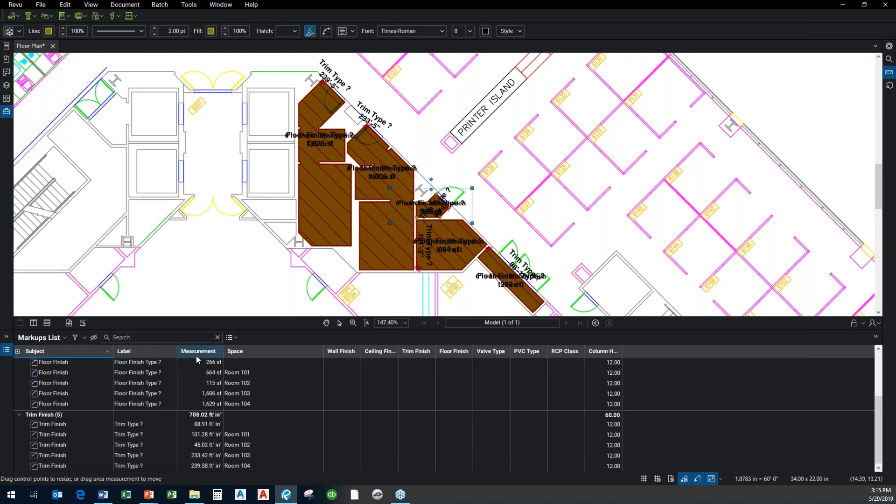
{"action": "left_click", "coordinate": [233, 352]}
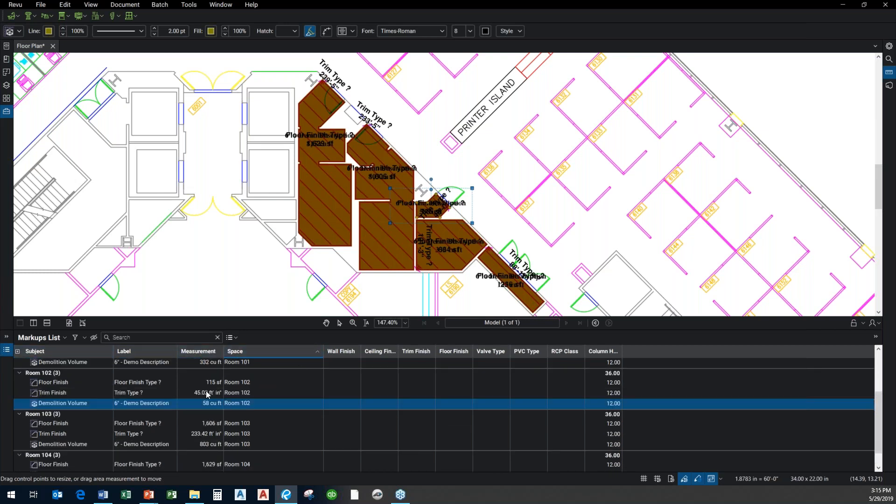
{"action": "left_click", "coordinate": [19, 373]}
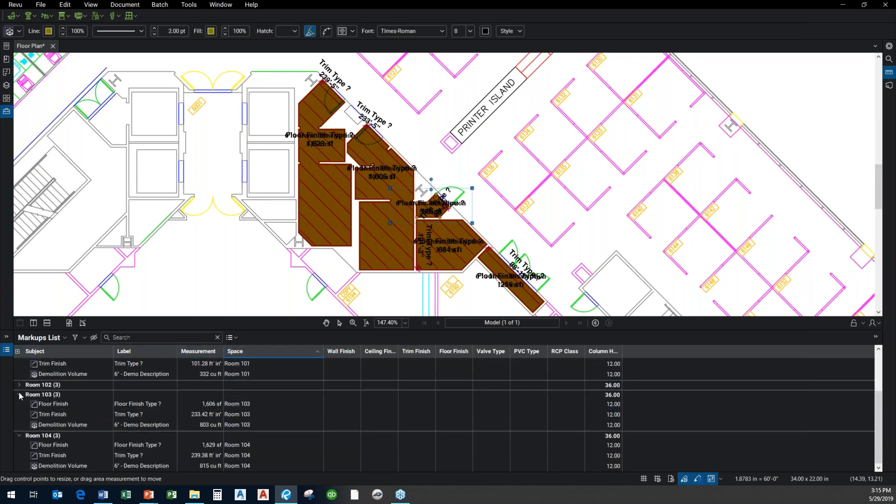
{"action": "left_click", "coordinate": [19, 393]}
{"action": "scroll", "coordinate": [20, 387], "scroll_direction": "up", "scroll_amount": 1}
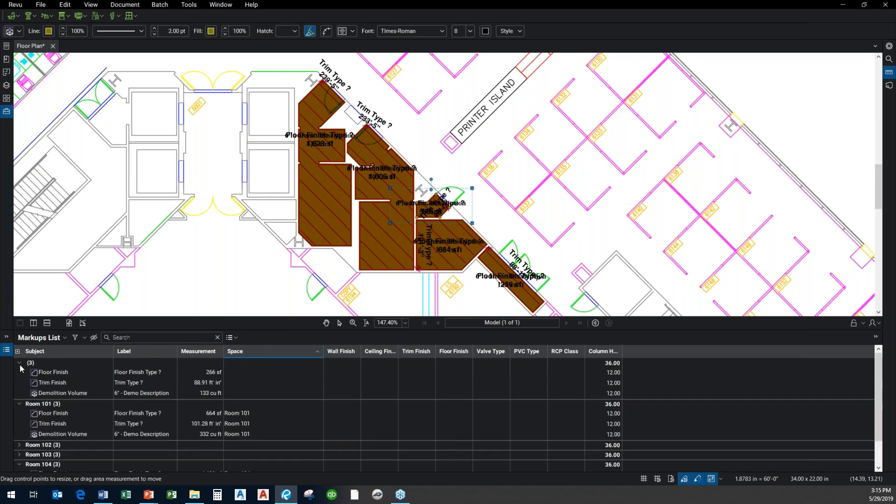
{"action": "left_click", "coordinate": [19, 363]}
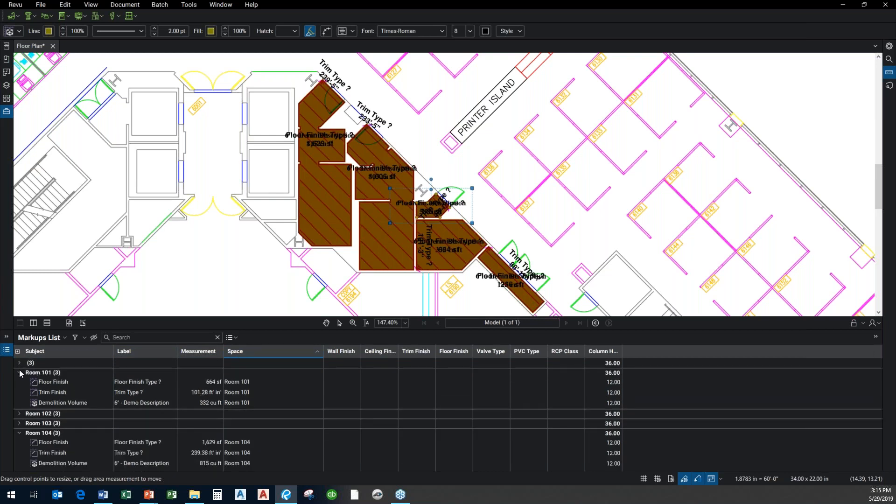
{"action": "left_click", "coordinate": [19, 372]}
{"action": "left_click", "coordinate": [18, 402]}
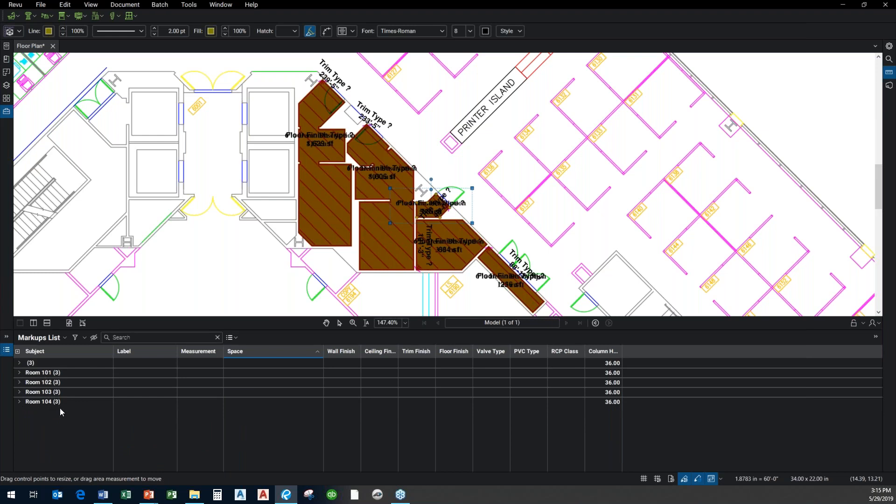
- Review the measurements grouped under Room 101 and Room 102, leaving only the Room 102 group expanded
{"action": "left_click", "coordinate": [20, 372]}
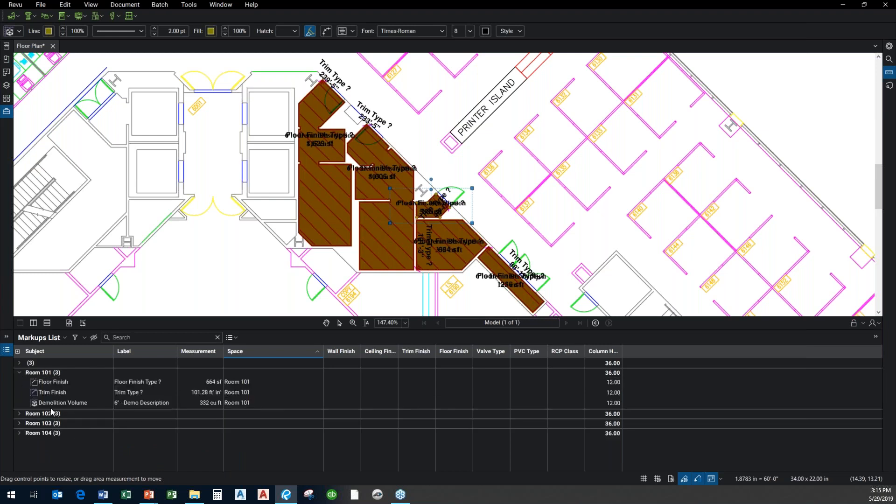
{"action": "left_click", "coordinate": [19, 372]}
{"action": "left_click", "coordinate": [19, 382]}
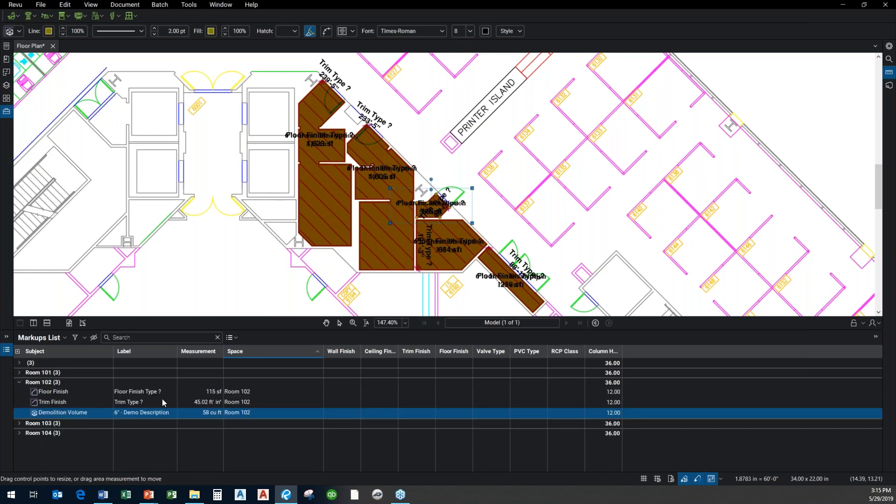
- Review the Trim Finish and Demolition Volume measurements listed under Room 102
{"action": "left_click", "coordinate": [190, 391]}
{"action": "left_click", "coordinate": [180, 405]}
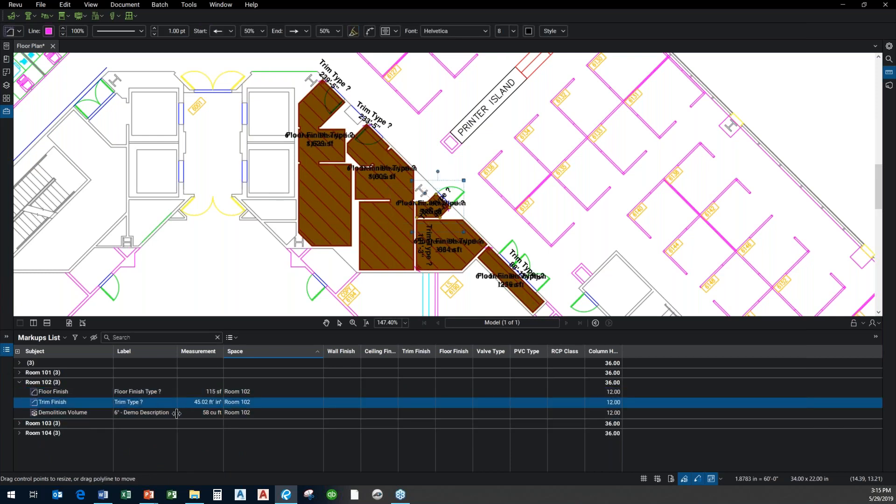
{"action": "left_click", "coordinate": [162, 415]}
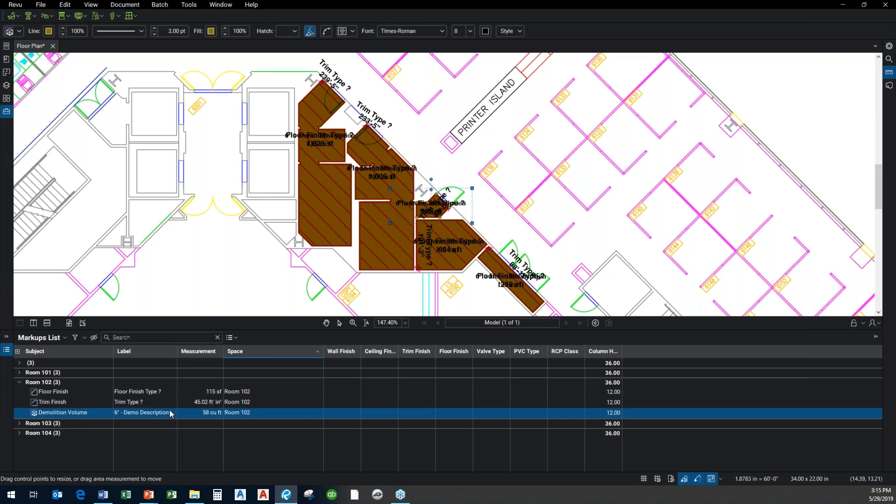
- Group the markups by Label, collapse every group to compare totals, and re-expand the demolition and floor finish groups
{"action": "left_click", "coordinate": [172, 352]}
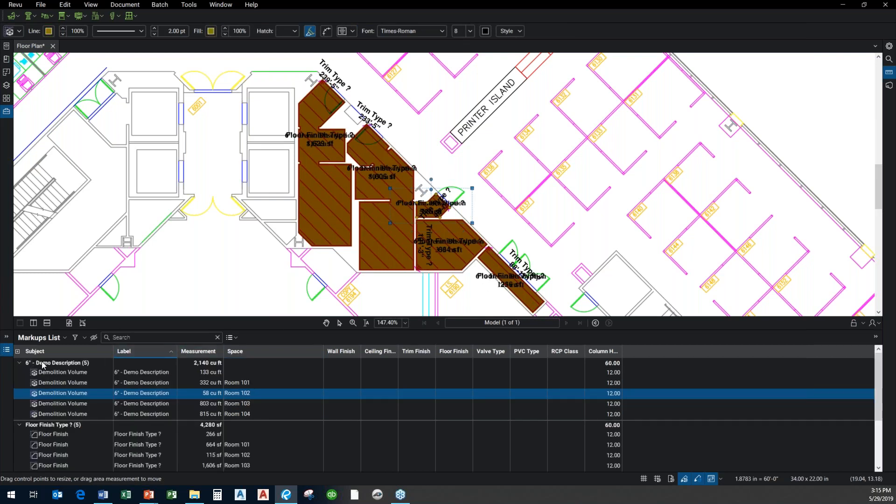
{"action": "left_click", "coordinate": [19, 363]}
{"action": "left_click", "coordinate": [19, 373]}
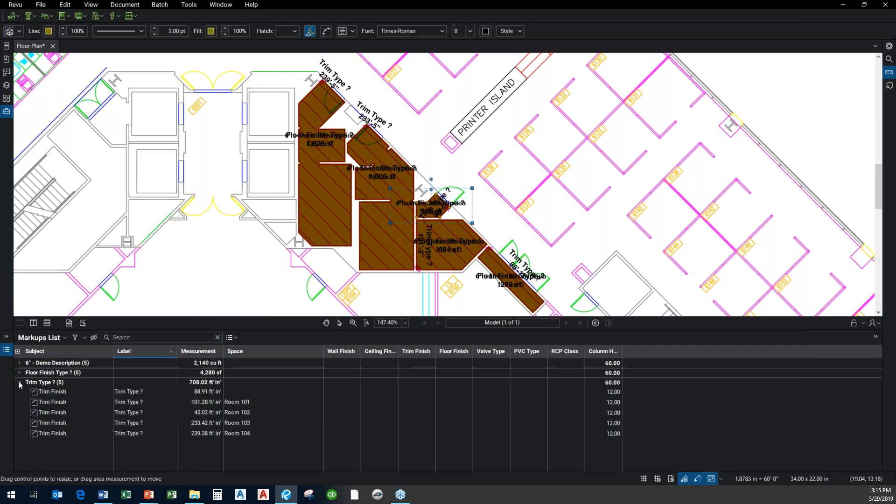
{"action": "left_click", "coordinate": [20, 383]}
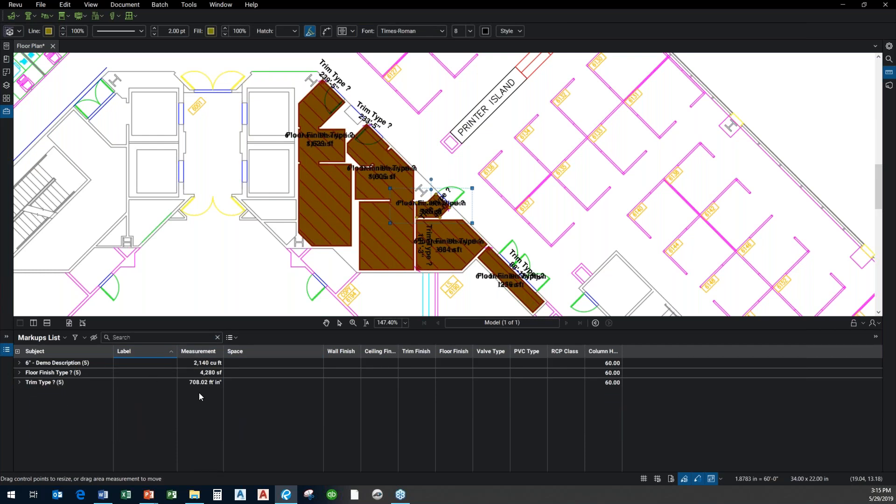
{"action": "left_click", "coordinate": [20, 364]}
{"action": "left_click", "coordinate": [19, 426]}
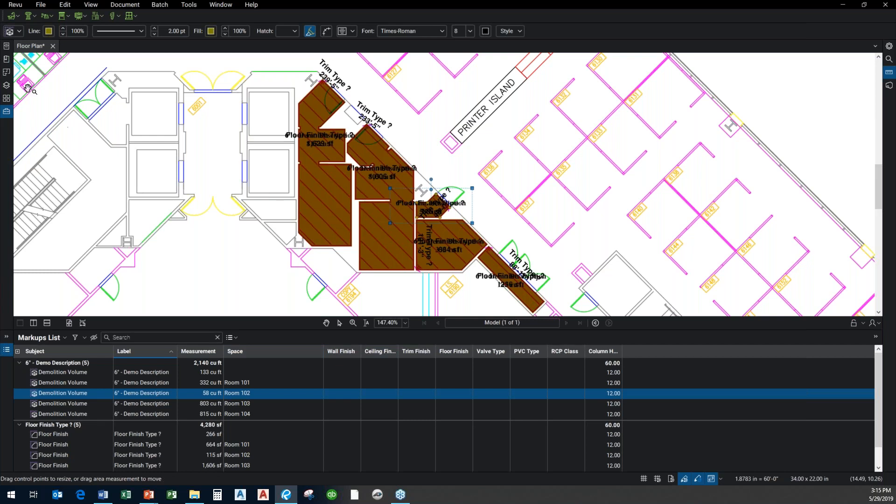
- Widen the Floor Finish column and set the floor finish markup without a space to Stone
{"action": "left_click", "coordinate": [9, 112]}
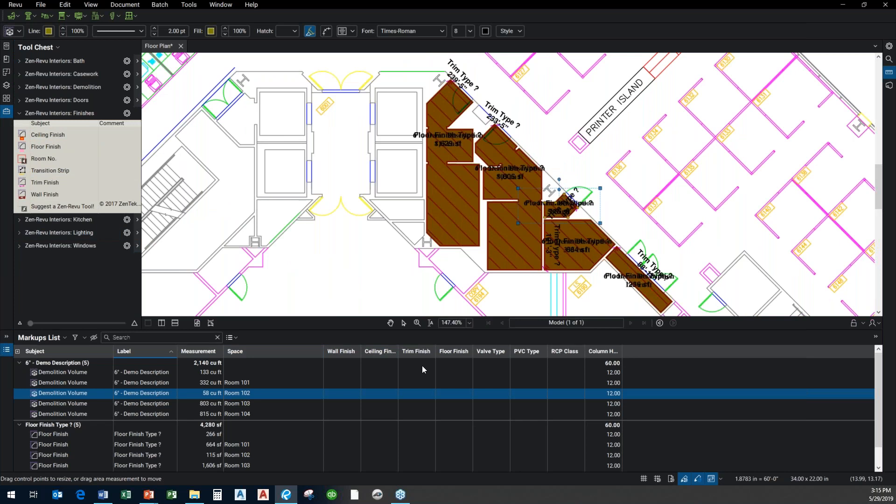
{"action": "left_click", "coordinate": [69, 435]}
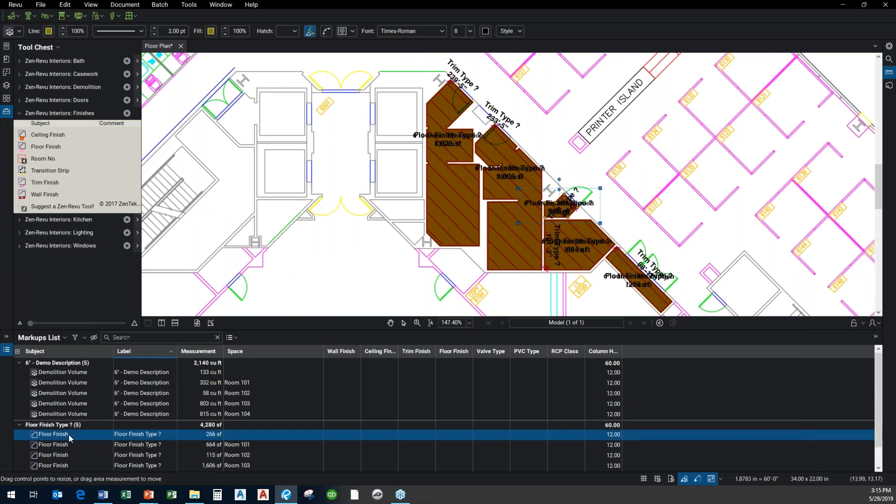
{"action": "left_click_drag", "start_coordinate": [473, 355], "coordinate": [565, 357]}
{"action": "scroll", "coordinate": [542, 385], "scroll_direction": "down", "scroll_amount": 1}
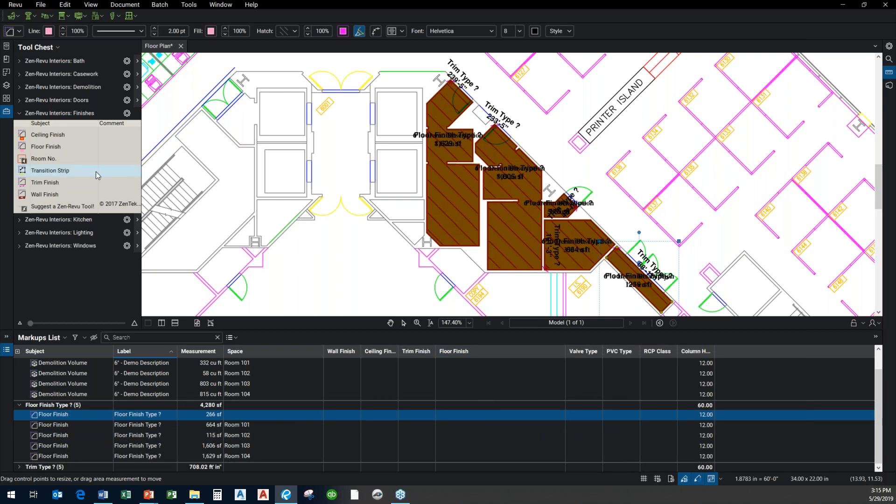
{"action": "left_click", "coordinate": [522, 414]}
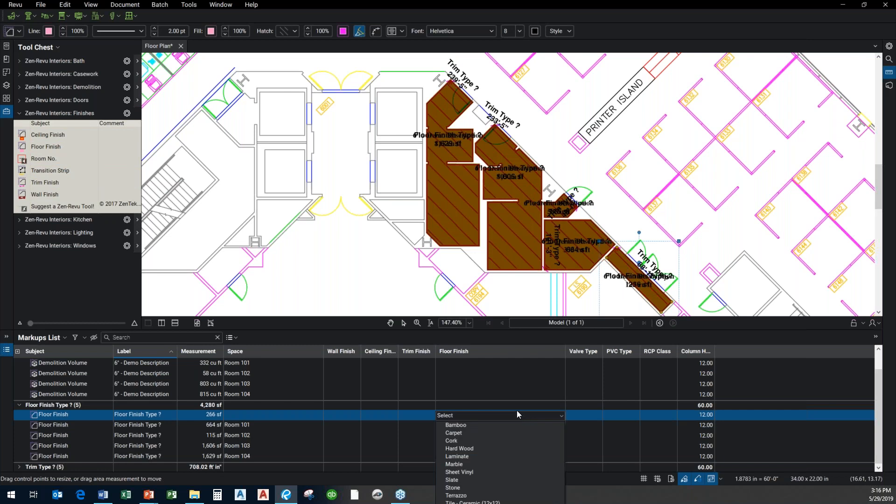
{"action": "left_click", "coordinate": [481, 488]}
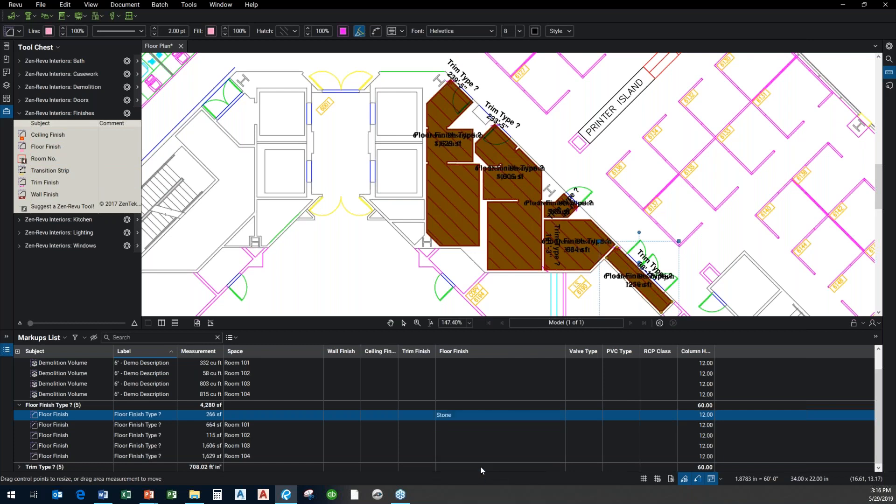
- Set the Floor Finish to Tile - Ceramic (24x24) for Room 101 and Slate for Room 104
{"action": "left_click", "coordinate": [477, 427]}
{"action": "left_click", "coordinate": [477, 427]}
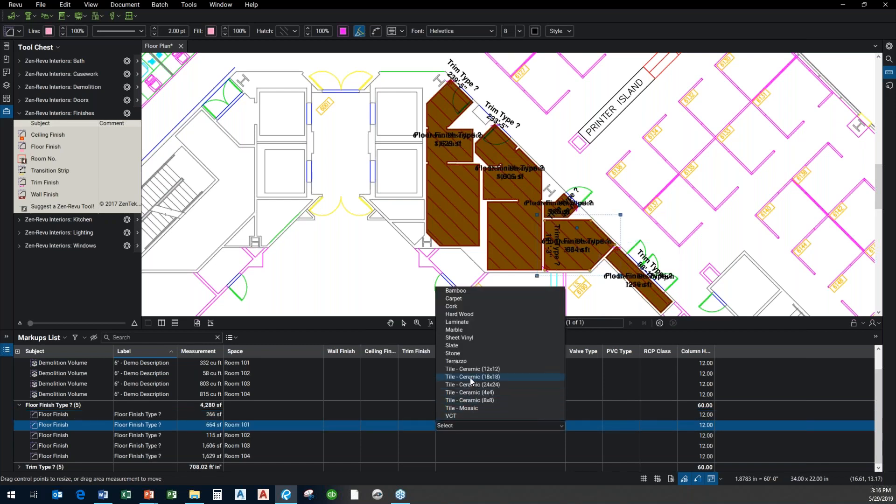
{"action": "left_click", "coordinate": [473, 385]}
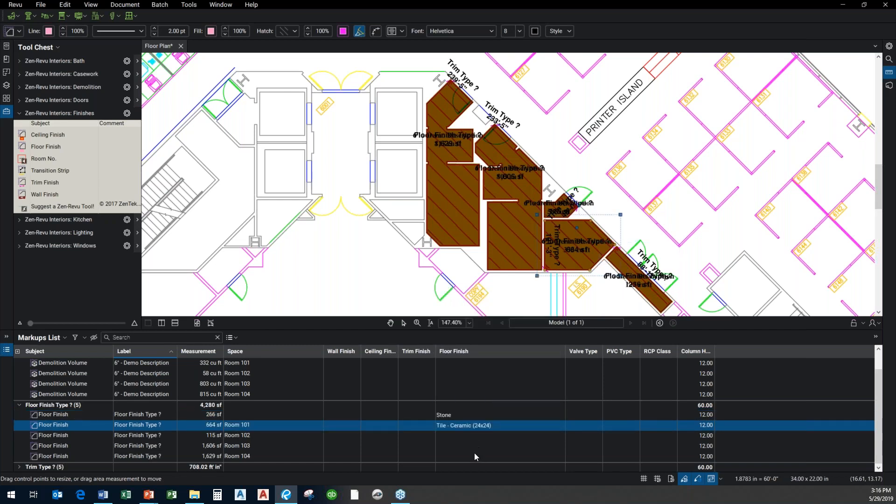
{"action": "left_click", "coordinate": [476, 457]}
{"action": "left_click", "coordinate": [476, 457]}
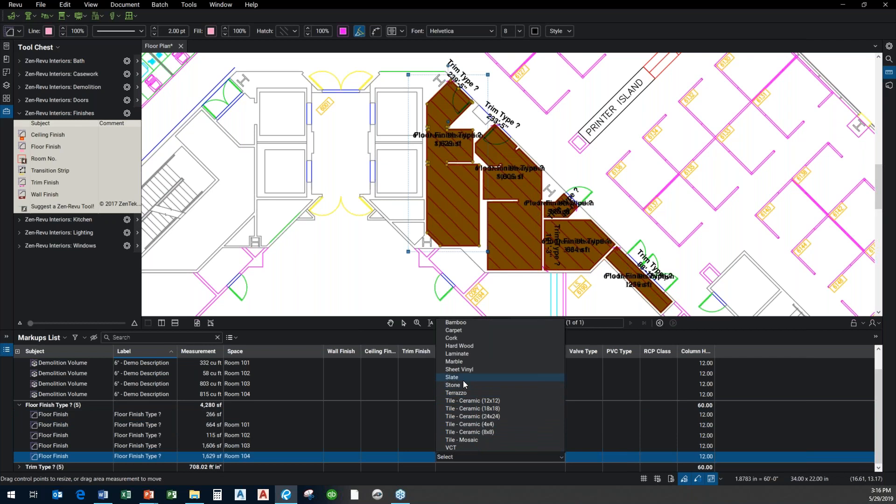
{"action": "left_click", "coordinate": [463, 381]}
- Set the Floor Finish of Room 103 to VCT and select the Room 101 floor finish
{"action": "left_click", "coordinate": [466, 445]}
{"action": "left_click", "coordinate": [466, 446]}
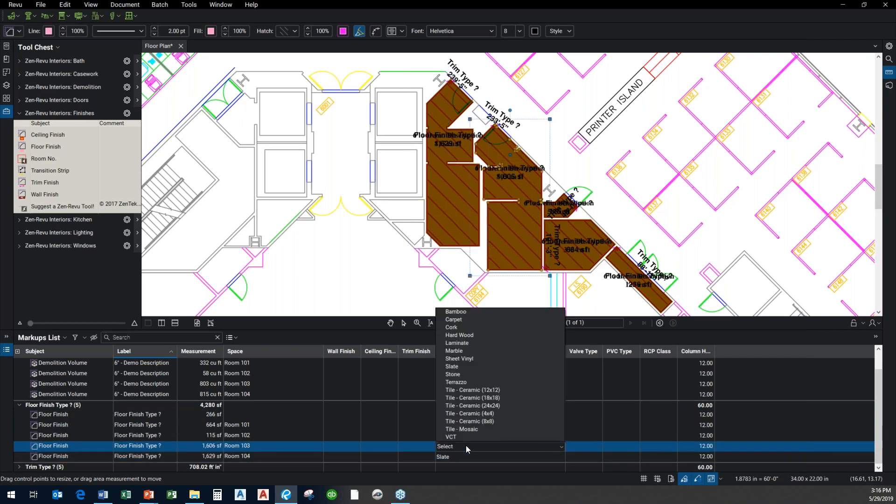
{"action": "left_click", "coordinate": [471, 436]}
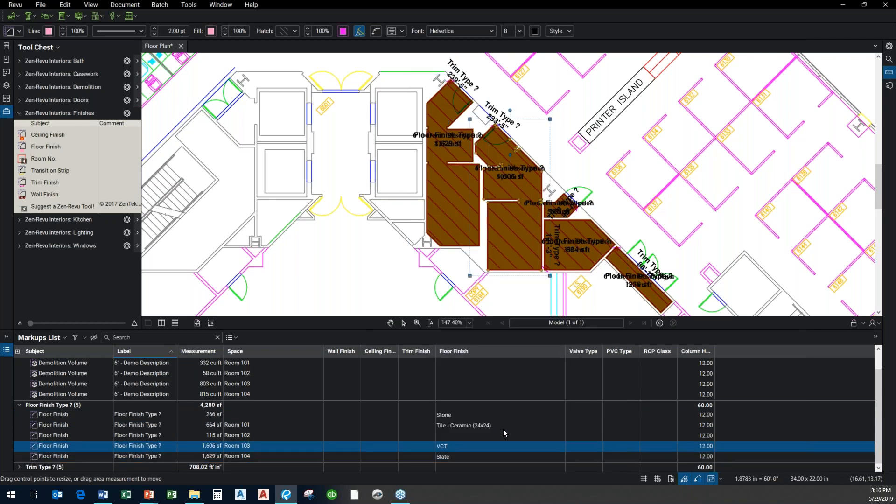
{"action": "left_click", "coordinate": [503, 429]}
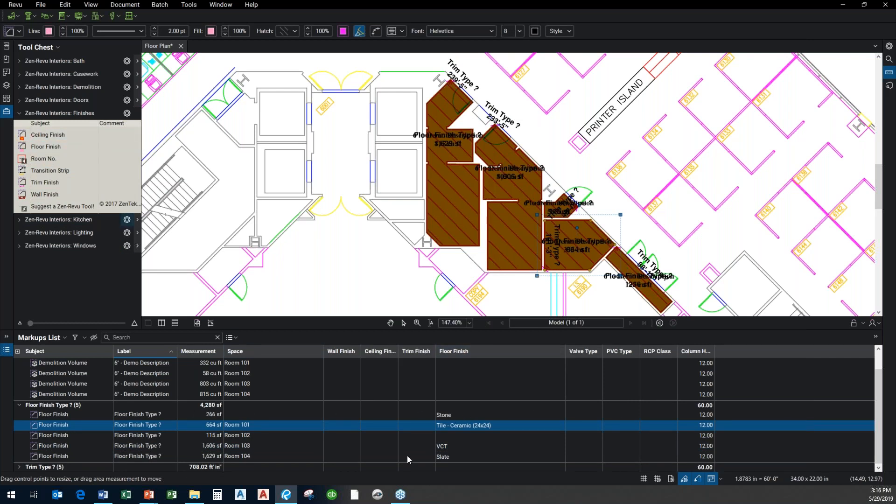
- Hide the Tool Chest and the Markups List, and deselect the Room 101 floor finish
{"action": "left_click", "coordinate": [5, 113]}
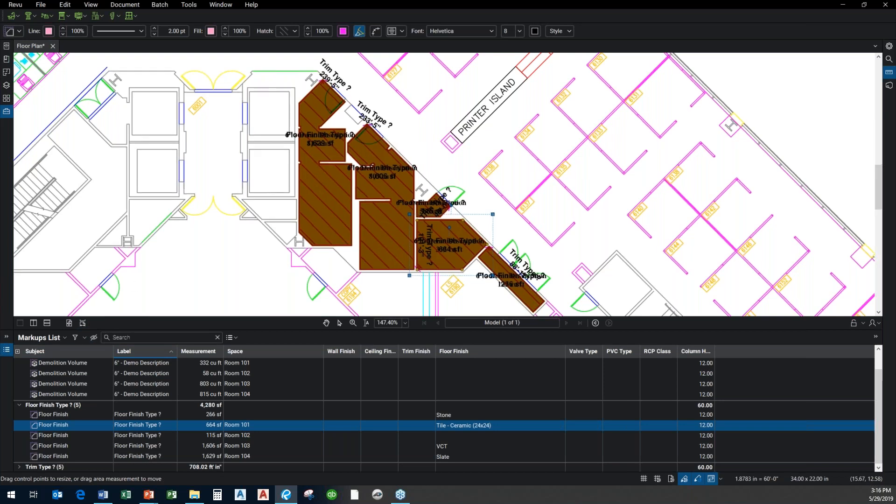
{"action": "left_click", "coordinate": [7, 350]}
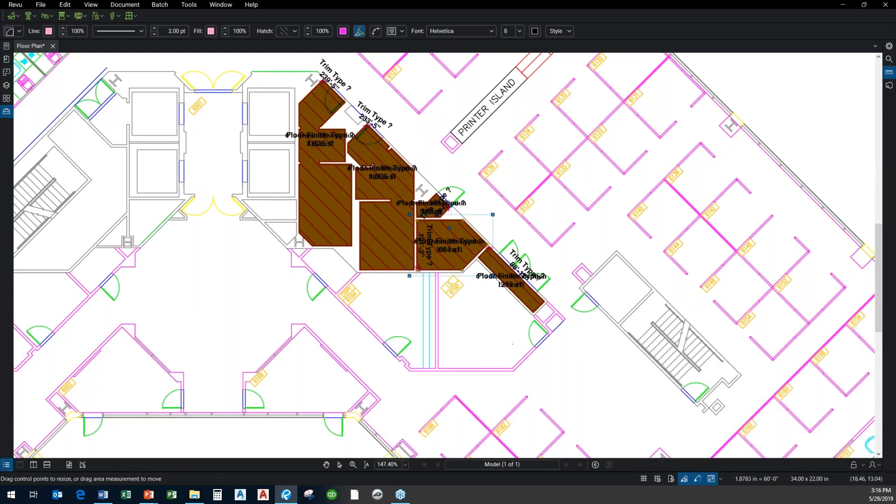
{"action": "left_click_drag", "start_coordinate": [310, 258], "coordinate": [282, 316]}
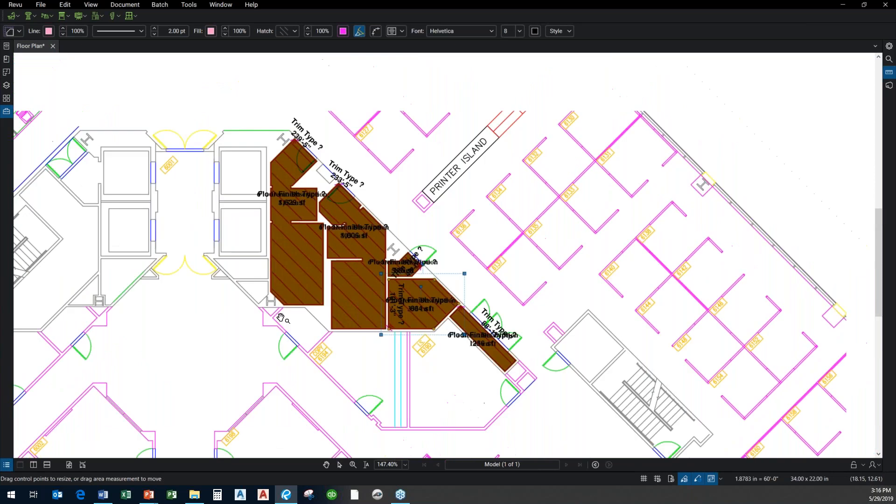
{"action": "key", "text": "Escape"}
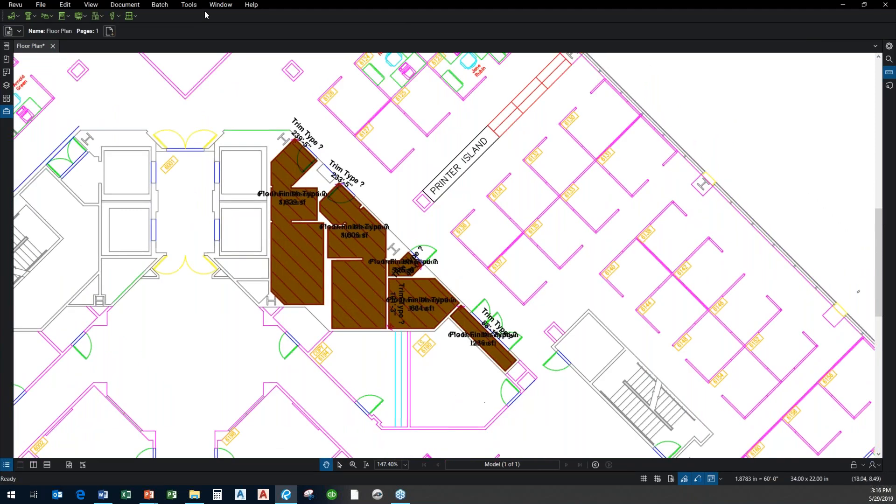
- Start Dynamic Fill, check its volume measurement properties, and turn off all the active outputs to create
{"action": "left_click", "coordinate": [189, 5]}
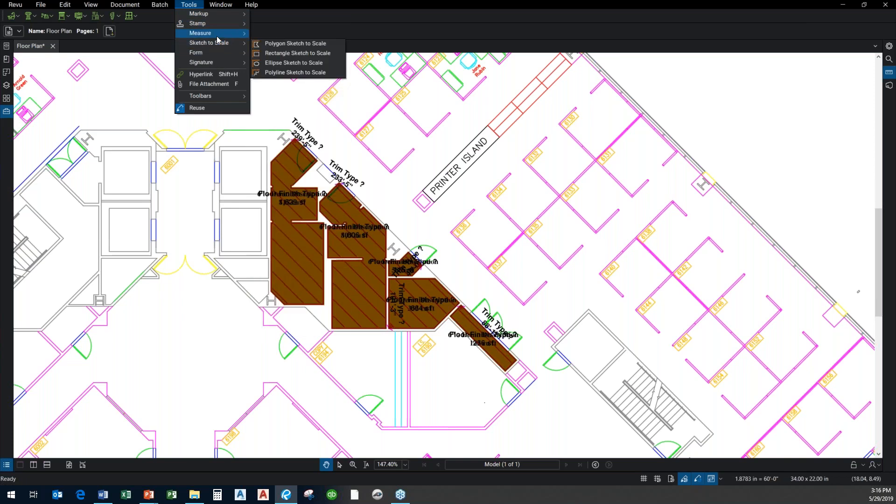
{"action": "mouse_move", "coordinate": [217, 34]}
{"action": "left_click", "coordinate": [280, 169]}
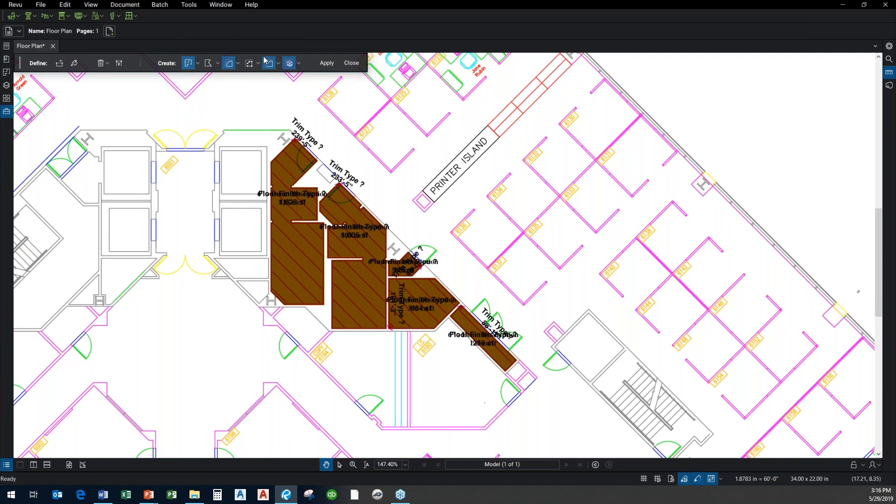
{"action": "left_click", "coordinate": [299, 64]}
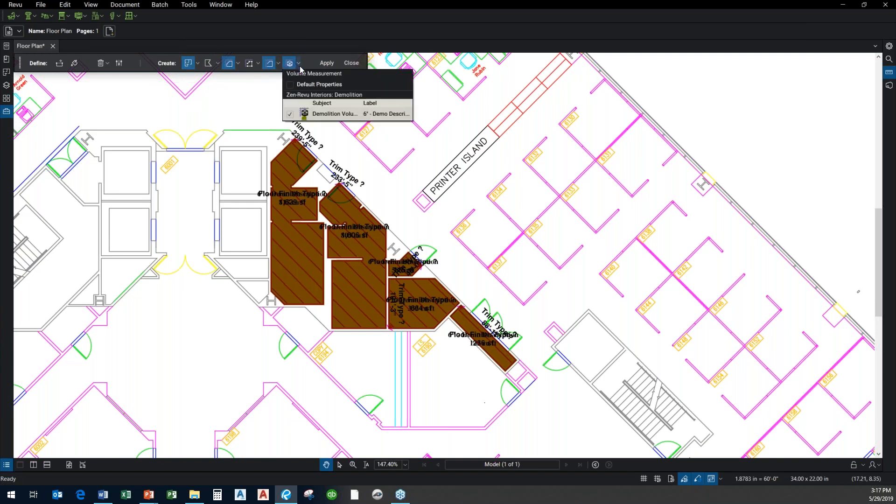
{"action": "left_click", "coordinate": [299, 64]}
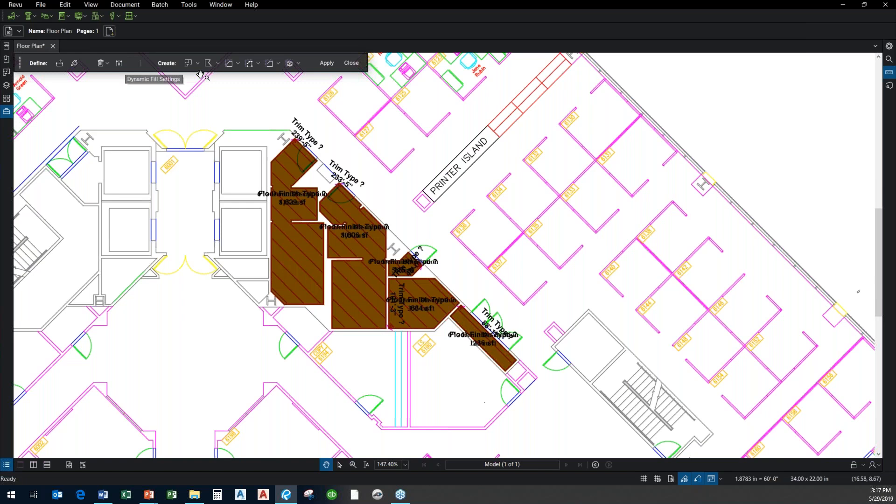
- Fill the large area wrapping around the staircase and the small space beside the foot of the stairs
{"action": "left_click", "coordinate": [74, 63]}
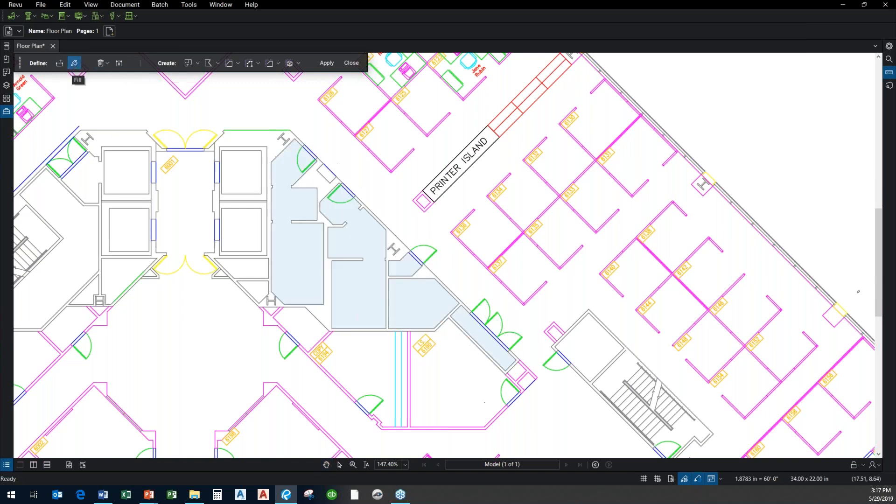
{"action": "left_click_drag", "start_coordinate": [185, 220], "coordinate": [453, 196]}
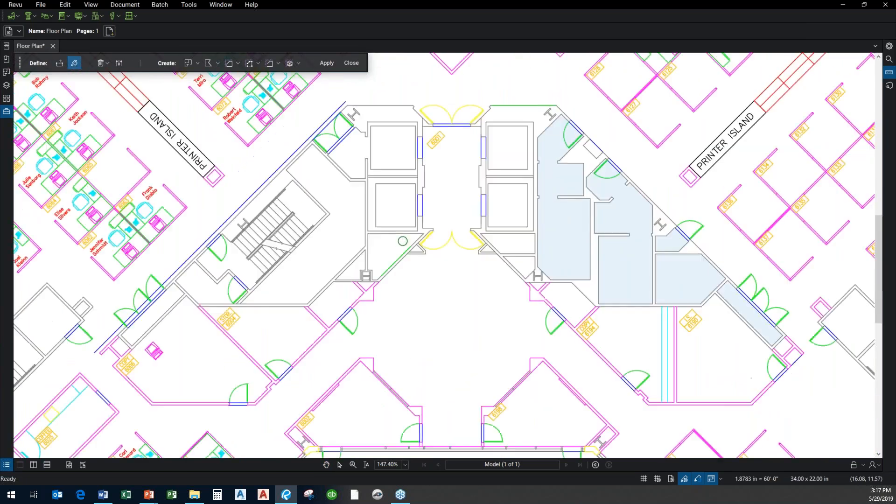
{"action": "mouse_move", "coordinate": [290, 289]}
{"action": "left_mouse_down"}
{"action": "mouse_move", "coordinate": [321, 273]}
{"action": "mouse_move", "coordinate": [351, 211]}
{"action": "mouse_move", "coordinate": [315, 181]}
{"action": "left_mouse_up"}
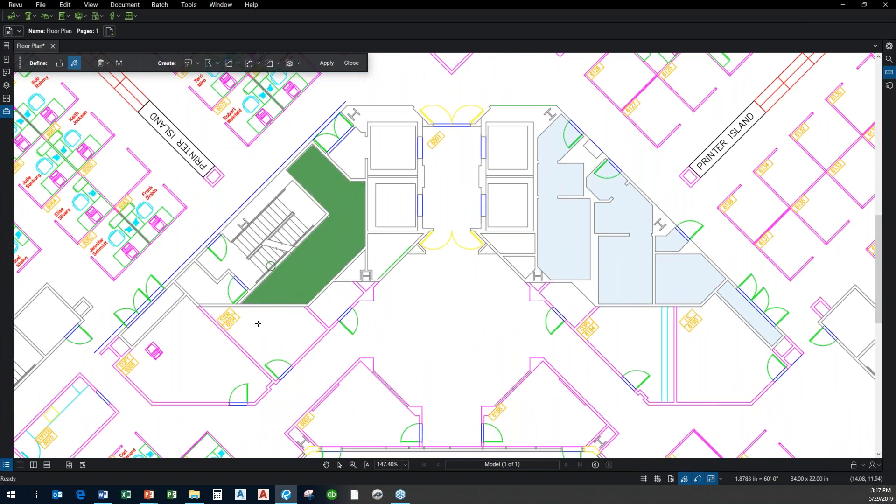
{"action": "left_click_drag", "start_coordinate": [208, 289], "coordinate": [198, 283]}
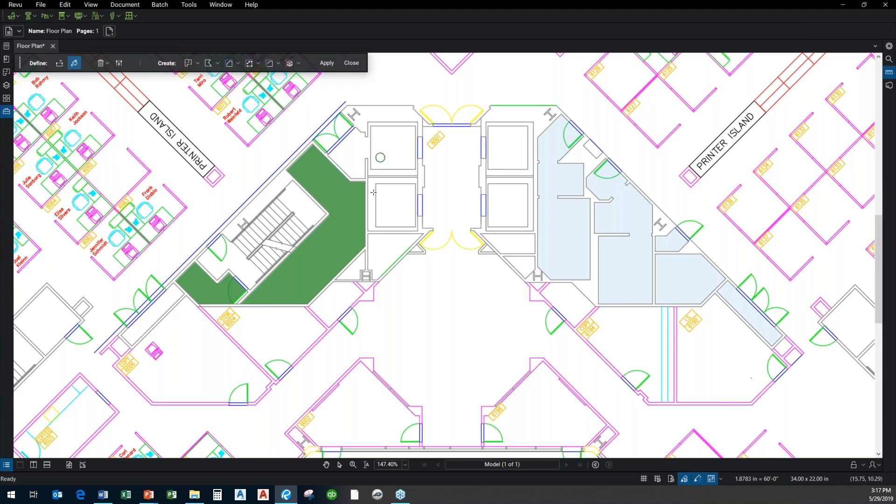
- Choose the Wall Finish tool from Zen-Revu Interiors: Finishes as the perimeter measurement to create
{"action": "left_click", "coordinate": [258, 63]}
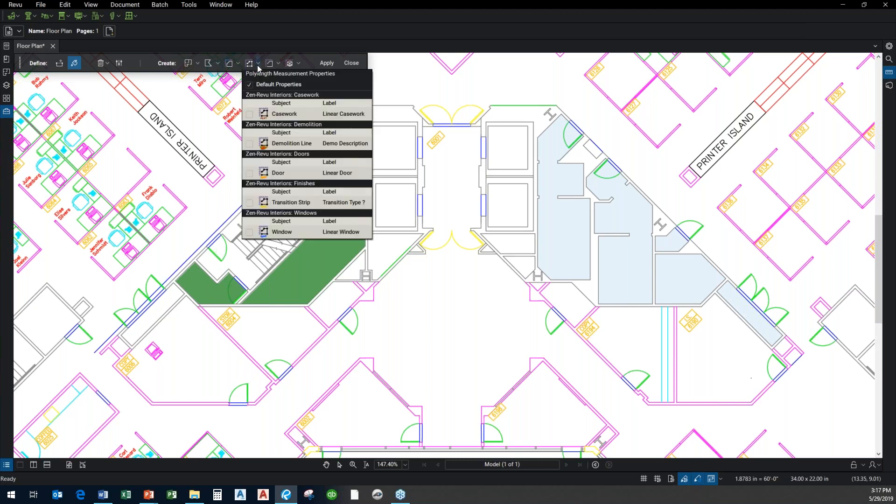
{"action": "left_click", "coordinate": [278, 64]}
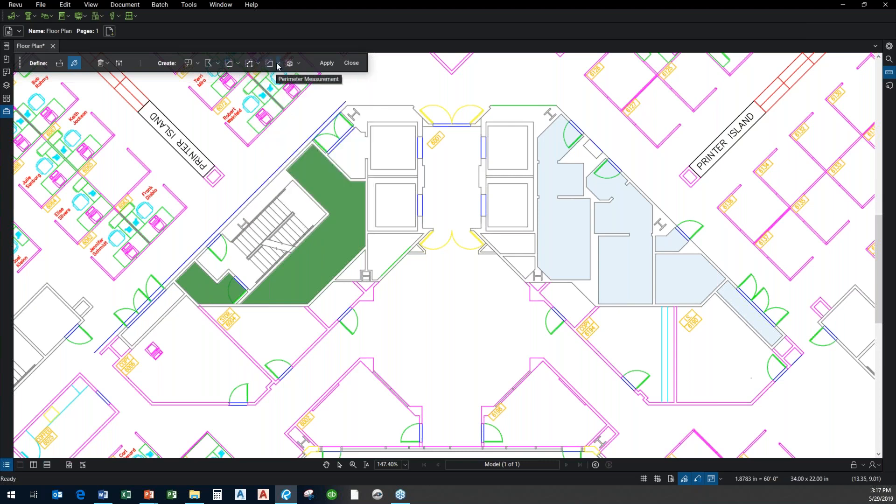
{"action": "left_click", "coordinate": [278, 64]}
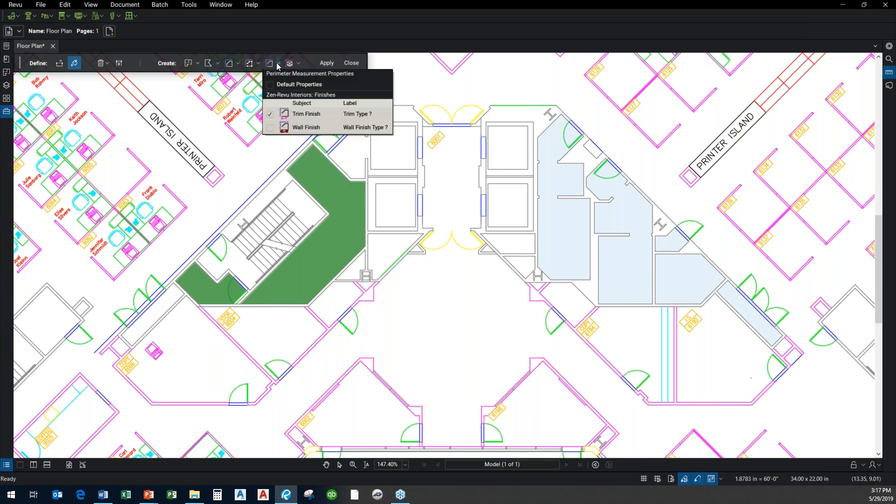
{"action": "left_click", "coordinate": [308, 127]}
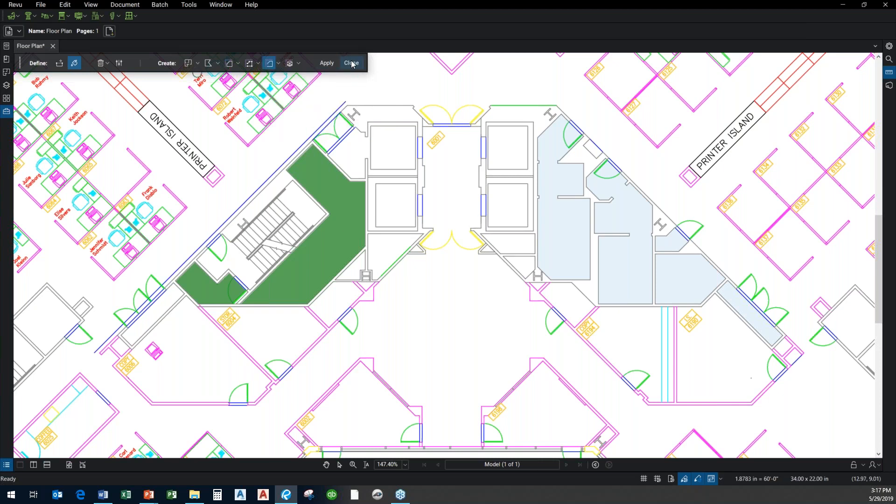
- Apply the fill to create the wall finish perimeters, select the larger one and show the Markups List
{"action": "left_click", "coordinate": [327, 63]}
{"action": "left_click", "coordinate": [355, 275]}
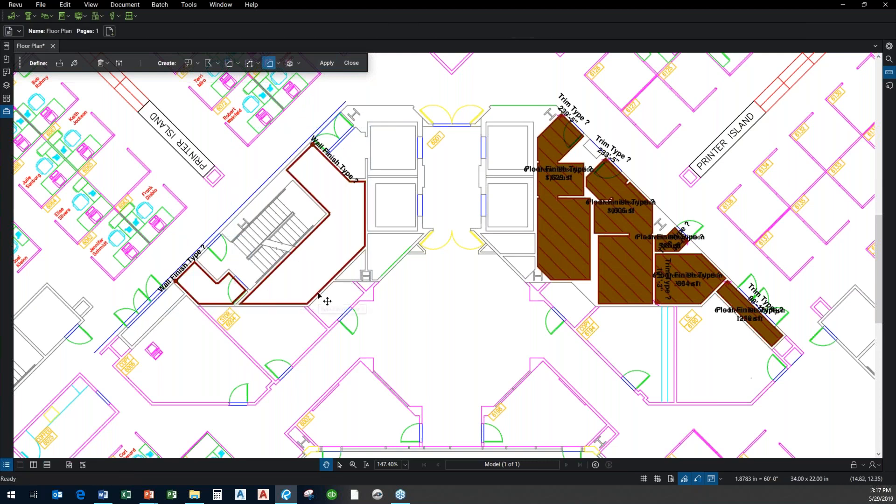
{"action": "left_click", "coordinate": [6, 465]}
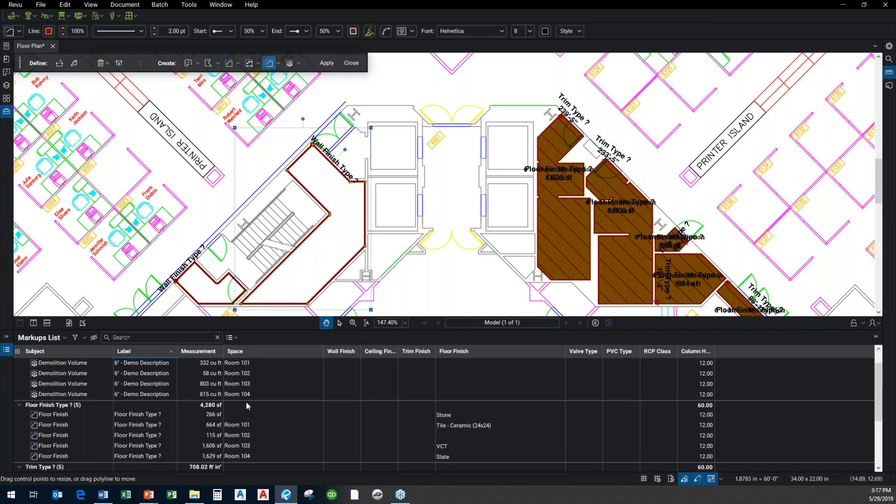
- Widen the Wall Finish column in the Markups List enough to read the full finish option names
{"action": "scroll", "coordinate": [239, 435], "scroll_direction": "down", "scroll_amount": 3}
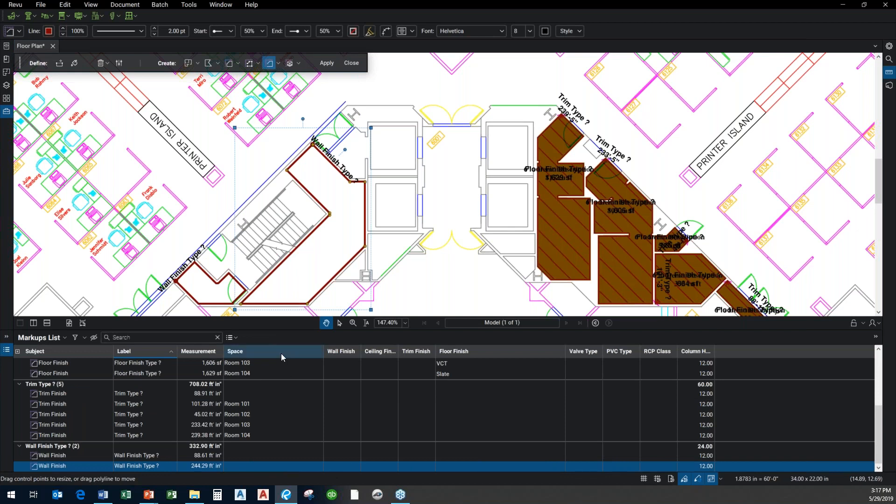
{"action": "left_click", "coordinate": [346, 455]}
{"action": "left_click", "coordinate": [346, 454]}
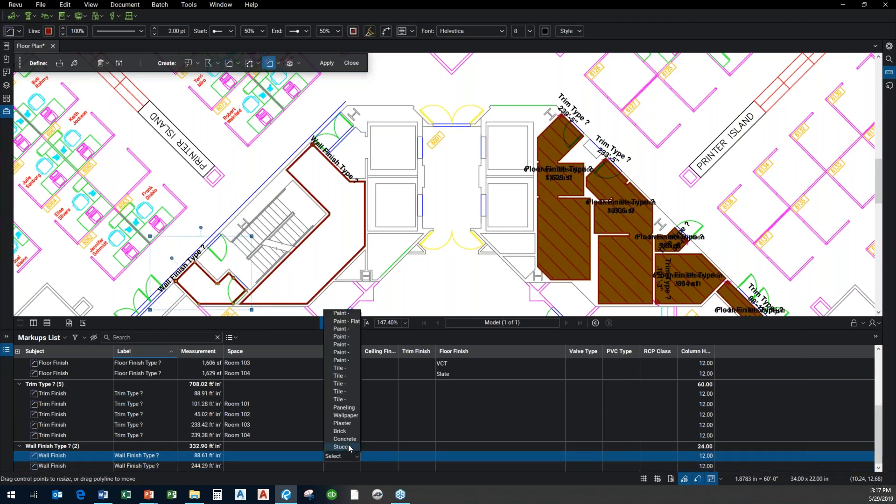
{"action": "left_click", "coordinate": [378, 337]}
{"action": "left_click_drag", "start_coordinate": [361, 349], "coordinate": [445, 355]}
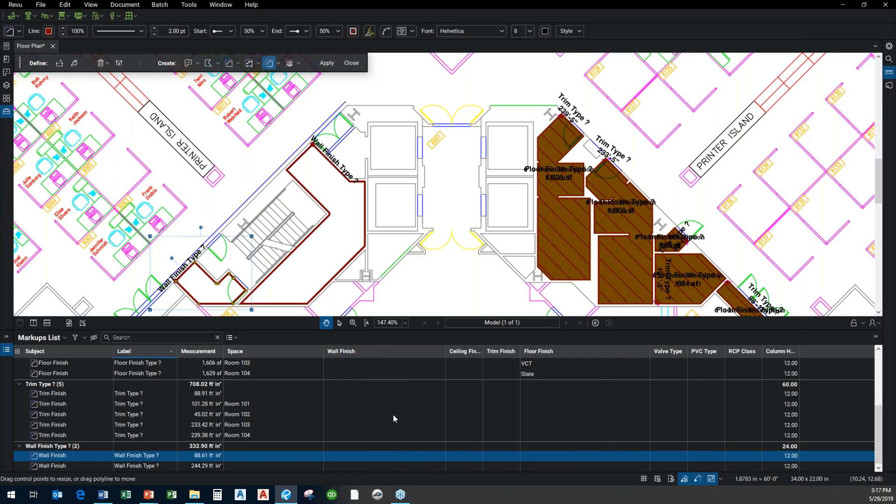
- Assign Paint - Eggshell as the wall finish of the smaller perimeter beside the foot of the stairs
{"action": "double_click", "coordinate": [363, 446]}
{"action": "left_click", "coordinate": [363, 467]}
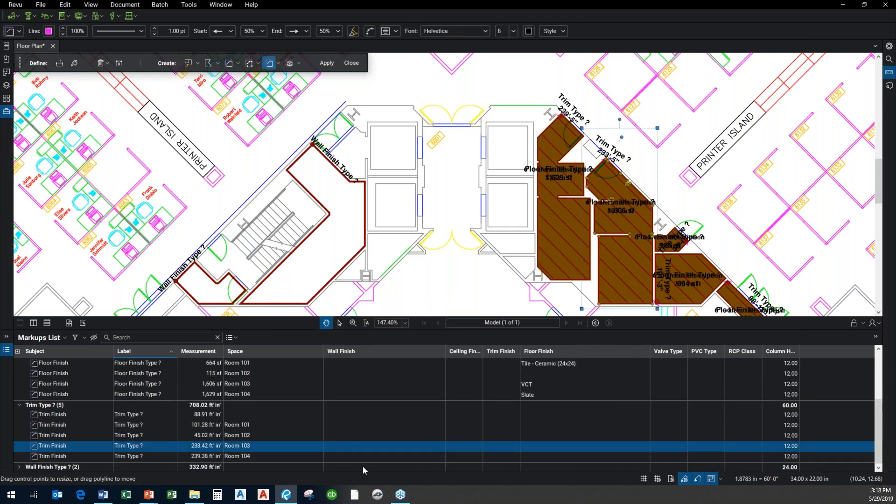
{"action": "double_click", "coordinate": [363, 466]}
{"action": "left_click", "coordinate": [364, 453]}
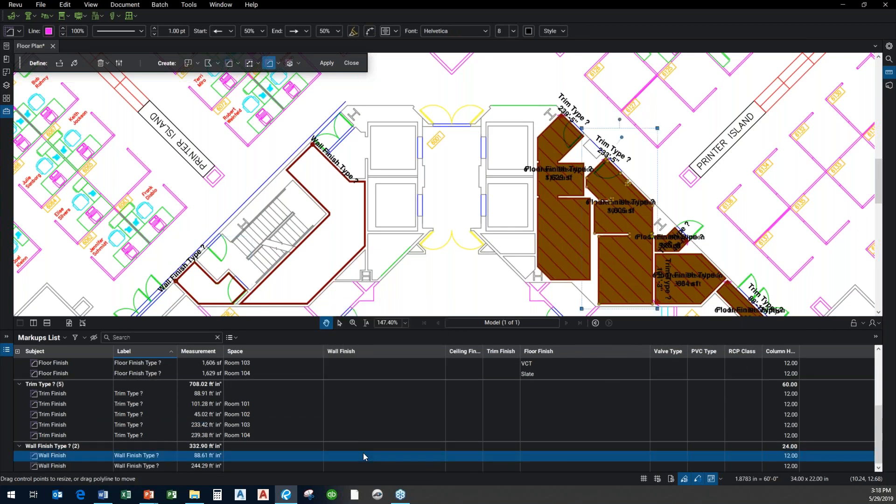
{"action": "left_click", "coordinate": [363, 453]}
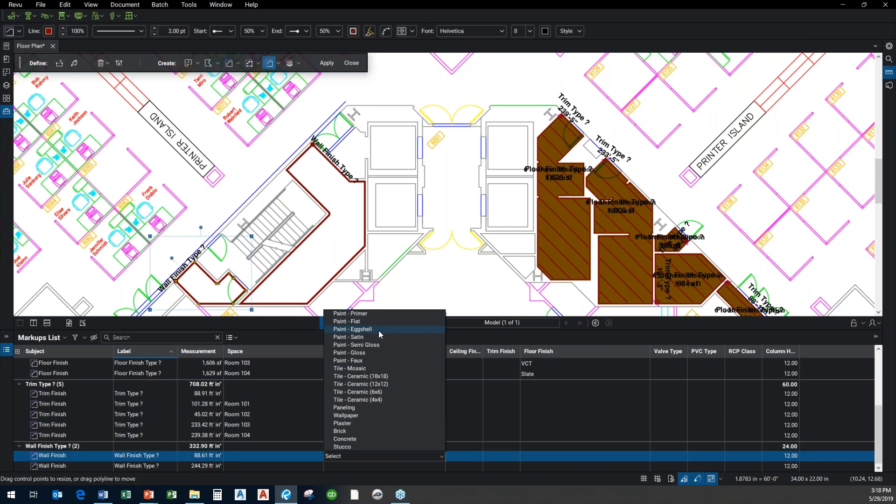
{"action": "left_click", "coordinate": [379, 331]}
- Assign Paneling as the wall finish of the larger perimeter wrapping around the staircase
{"action": "left_click", "coordinate": [375, 466]}
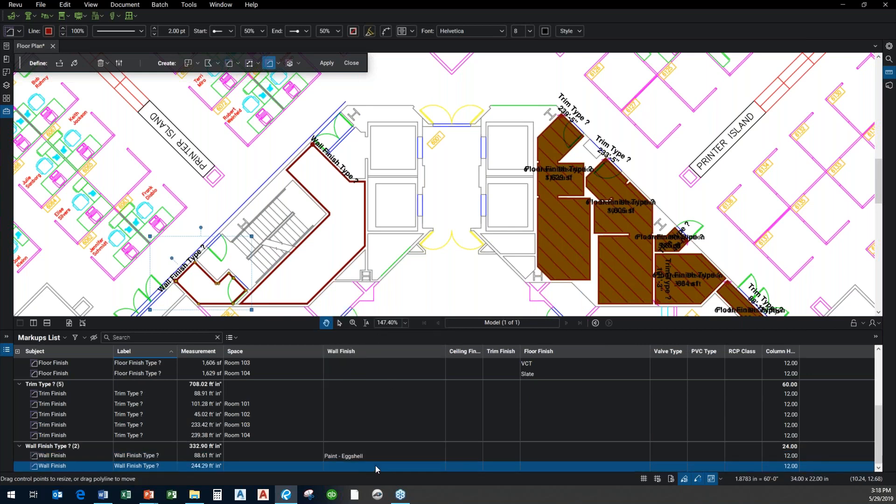
{"action": "left_click", "coordinate": [375, 465]}
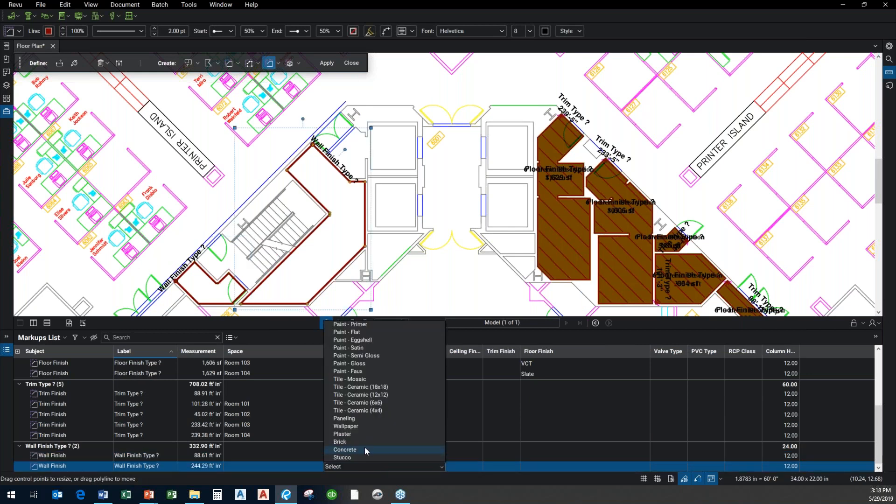
{"action": "left_click", "coordinate": [363, 420]}
{"action": "left_click", "coordinate": [390, 434]}
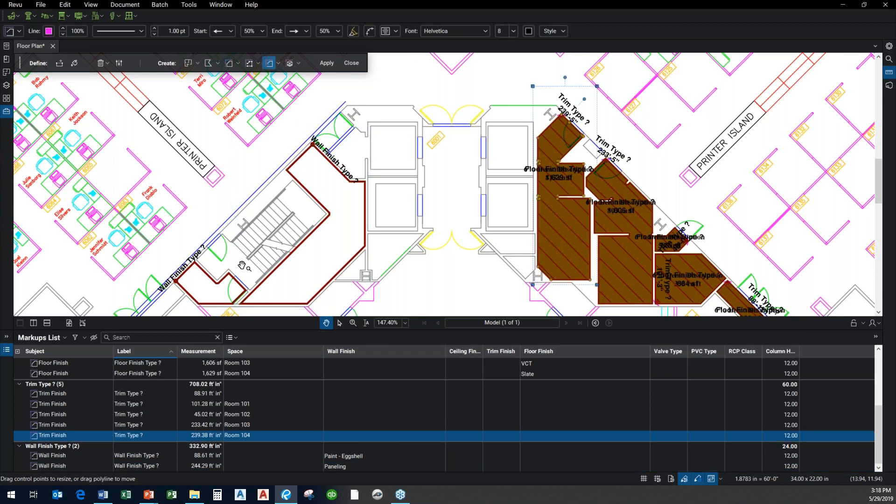
- Hide the Markups List and close Dynamic Fill to show the finished takeoffs on the floor plan
{"action": "left_click", "coordinate": [10, 350]}
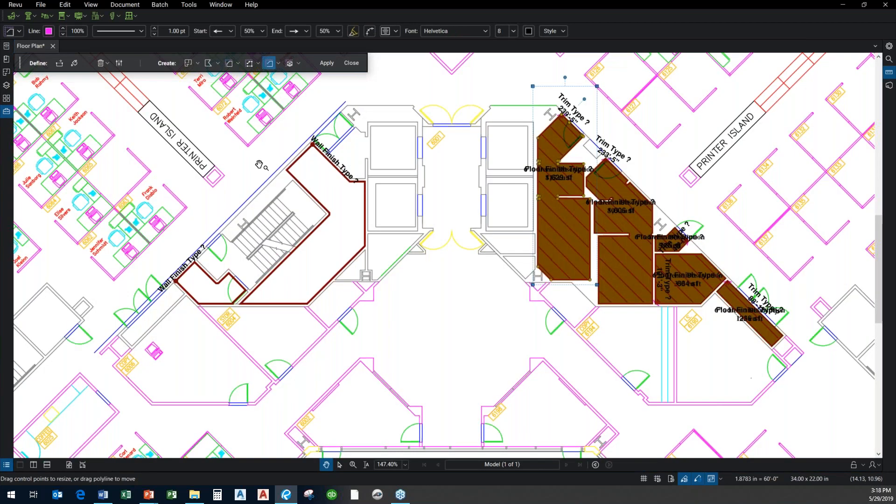
{"action": "left_click", "coordinate": [352, 63]}
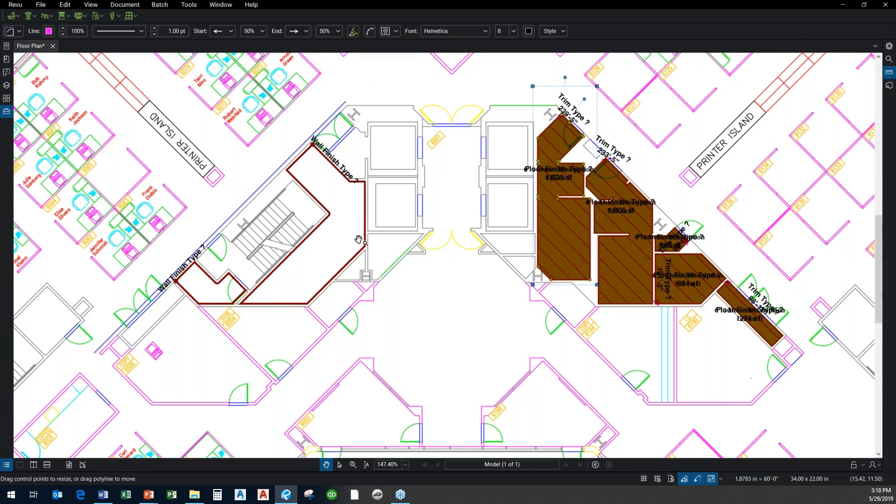
{"action": "scroll", "coordinate": [360, 241], "scroll_direction": "down", "scroll_amount": 2}
{"action": "left_click_drag", "start_coordinate": [387, 307], "coordinate": [341, 349]}
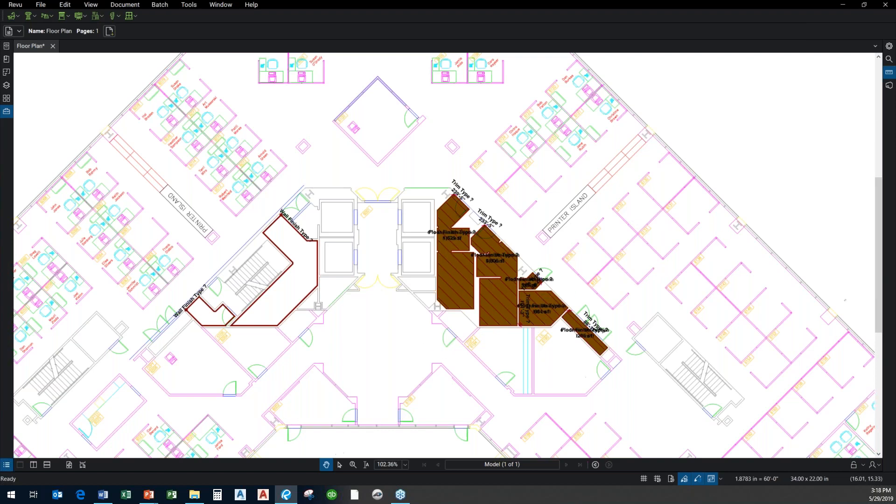
- Switch to the PowerPoint slideshow and advance from the Dynamic Fill slide to the one on customizing Bluebeam tools and processes
{"action": "left_click", "coordinate": [290, 497]}
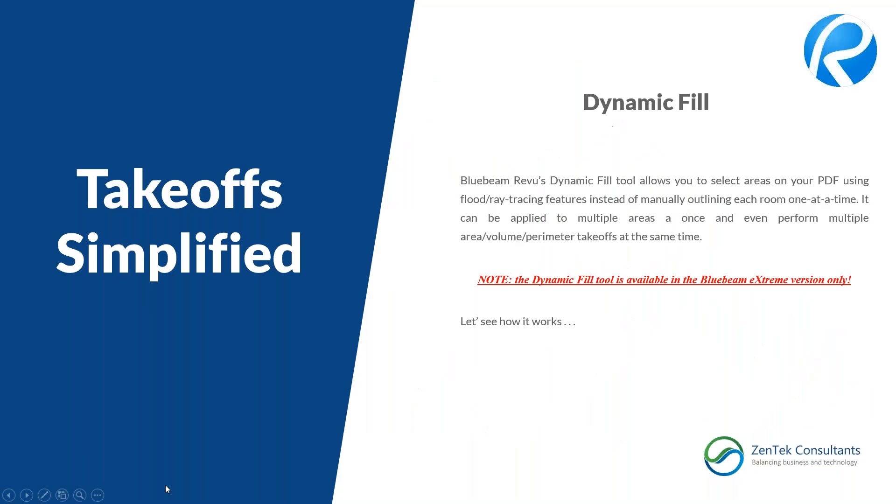
{"action": "left_click", "coordinate": [263, 295]}
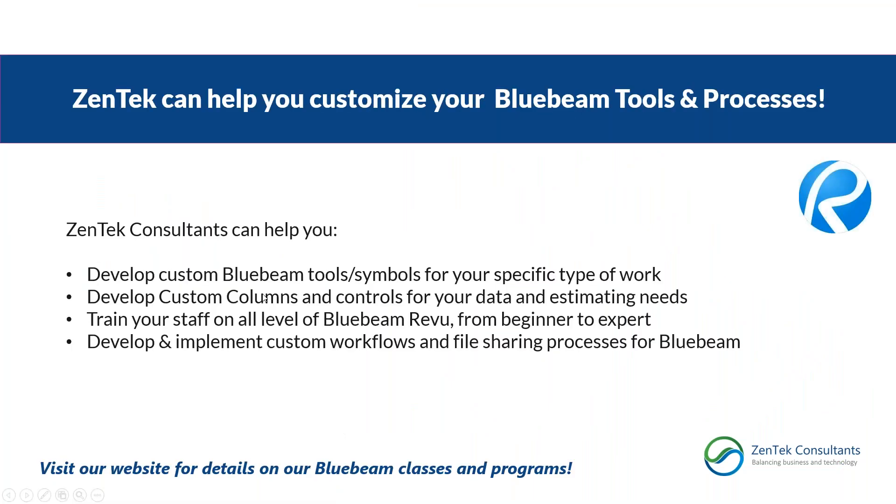